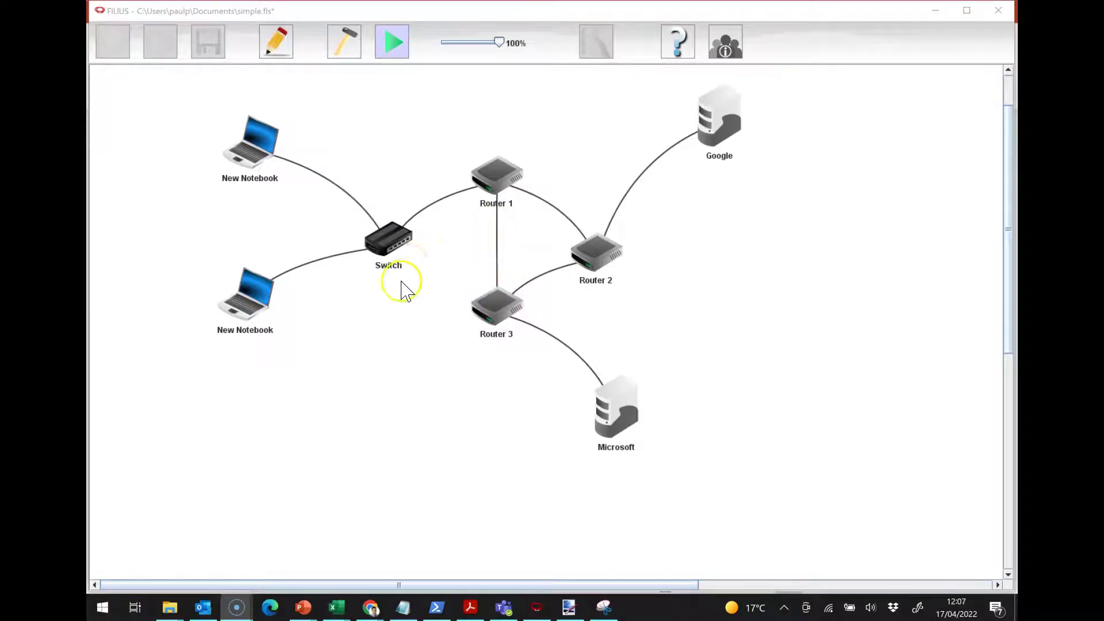
# Bring up Router 1's data exchange options in the running simulation, then dismiss them
pyautogui.click(498, 175)
pyautogui.click(293, 92)
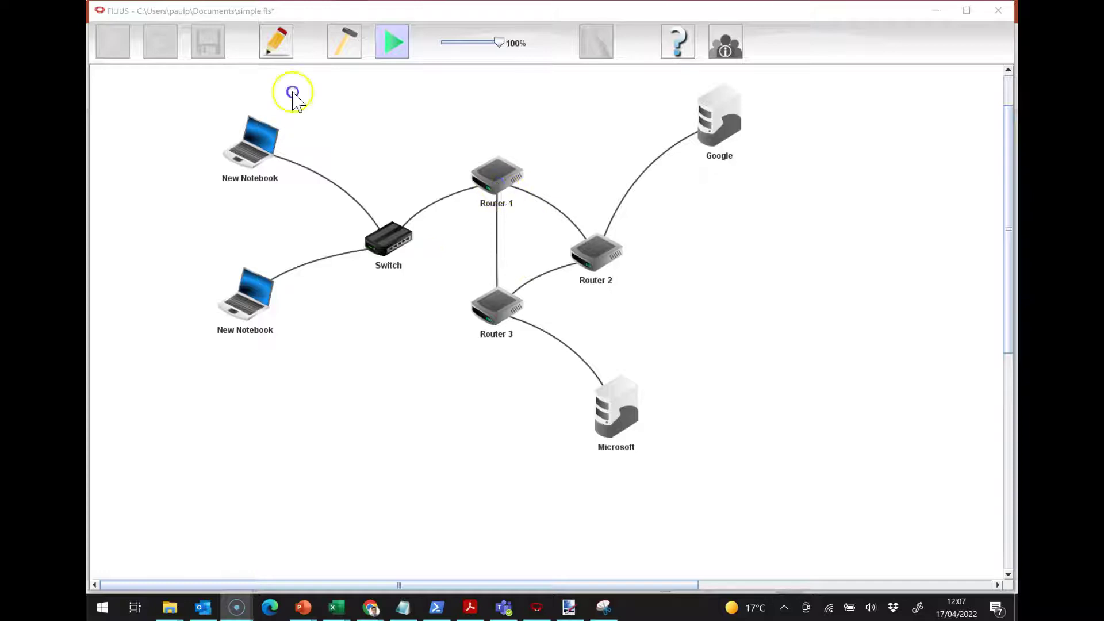
pyautogui.click(498, 183)
pyautogui.rightClick(499, 183)
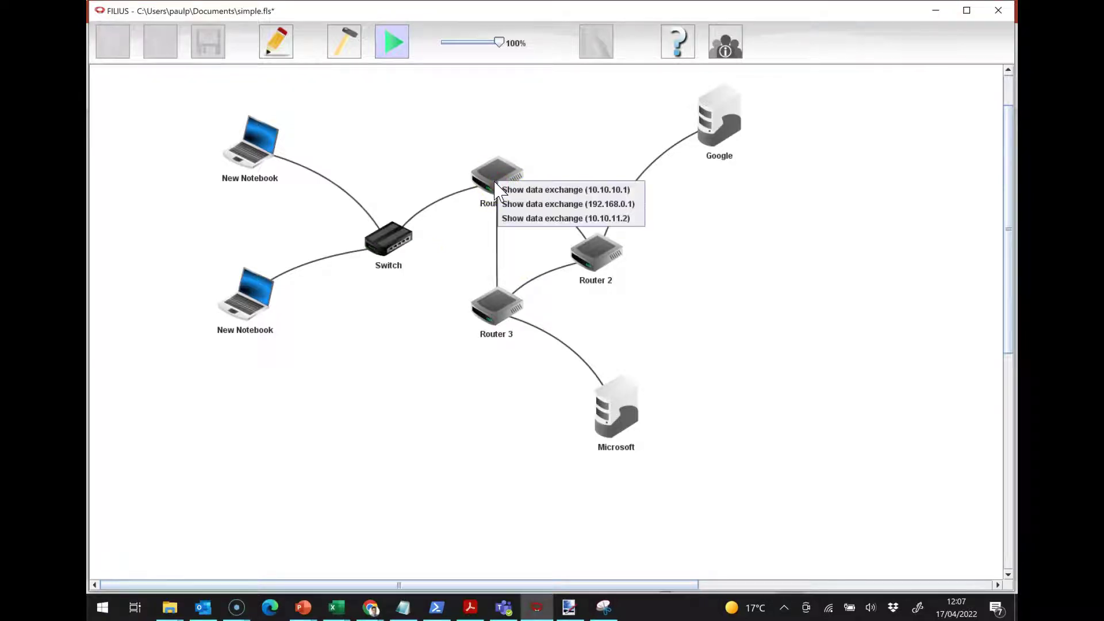
pyautogui.click(289, 91)
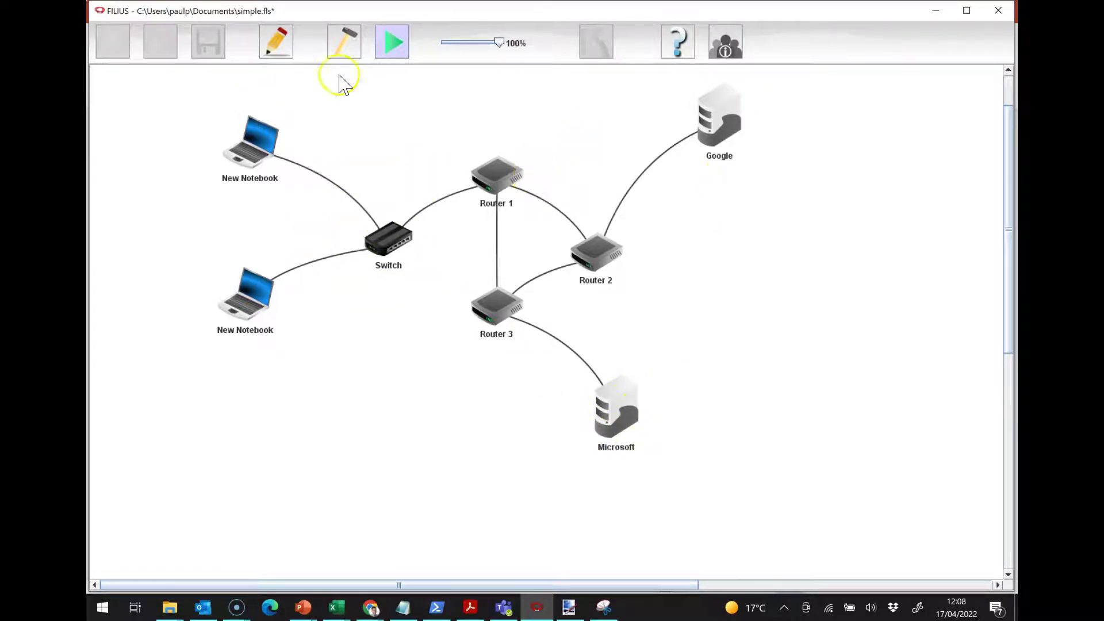
# Switch to design mode and open Router 1's configuration
pyautogui.click(344, 55)
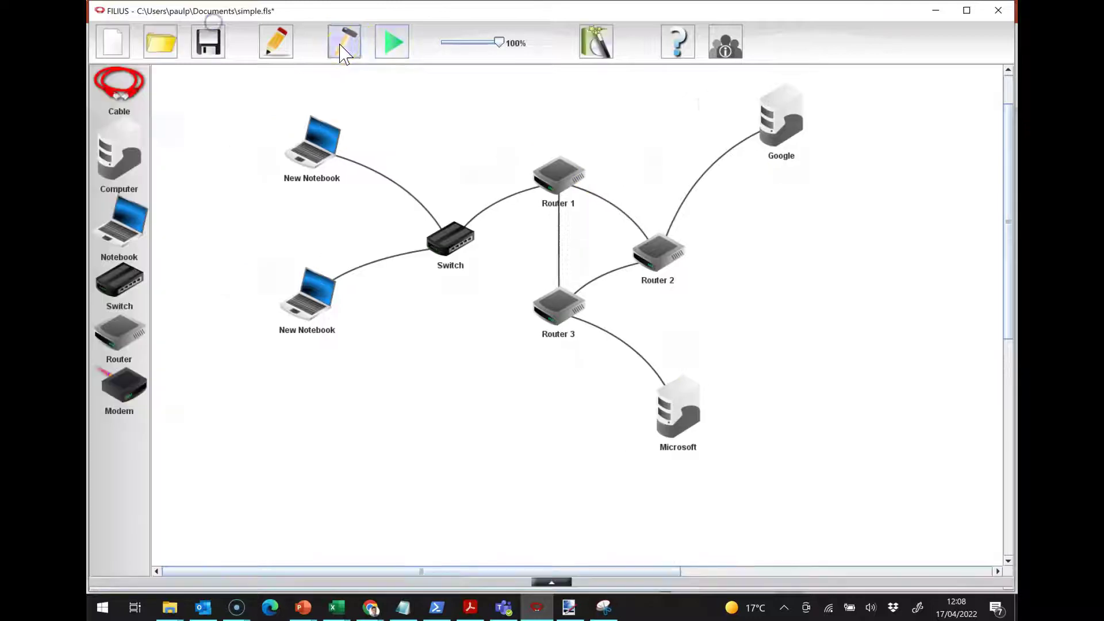
pyautogui.click(560, 181)
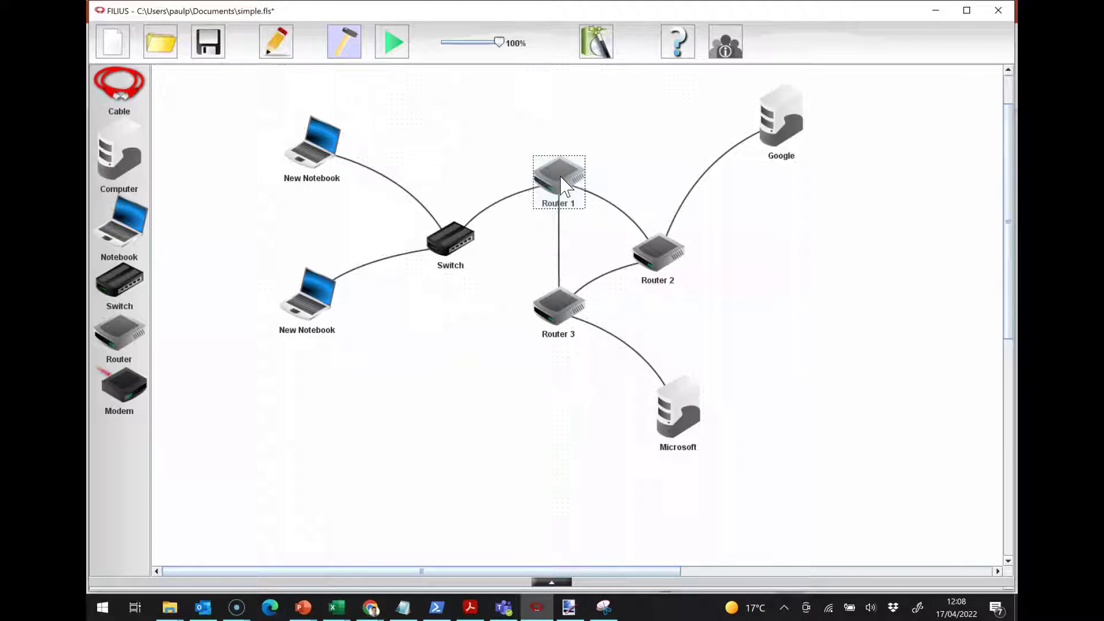
pyautogui.doubleClick(560, 183)
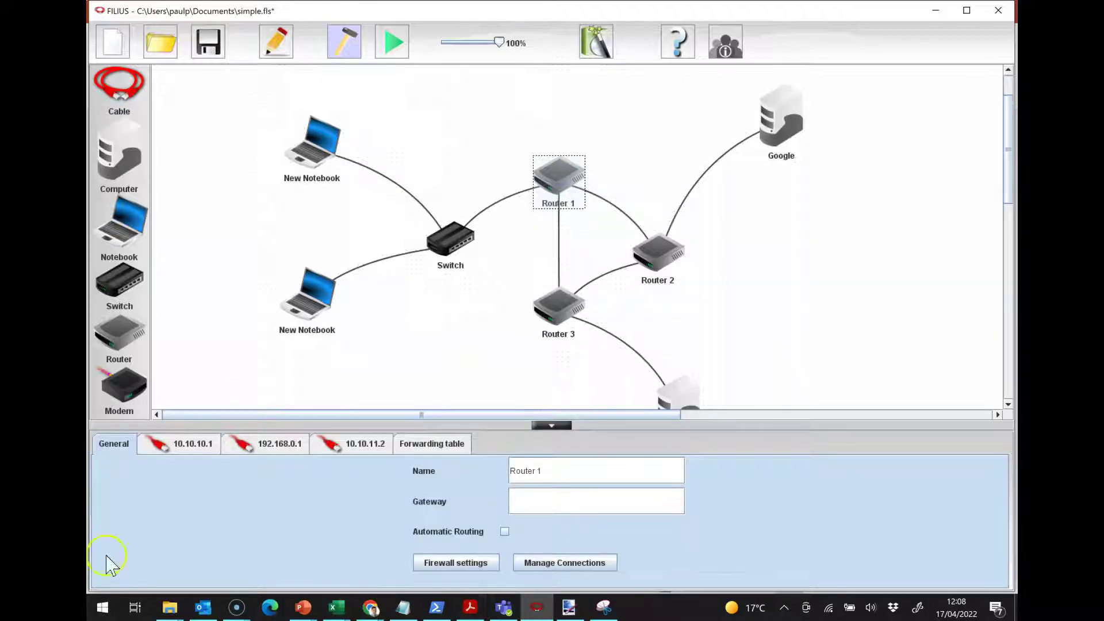
# Activate the firewall in Router 1's Firewall settings
pyautogui.click(516, 472)
pyautogui.click(472, 563)
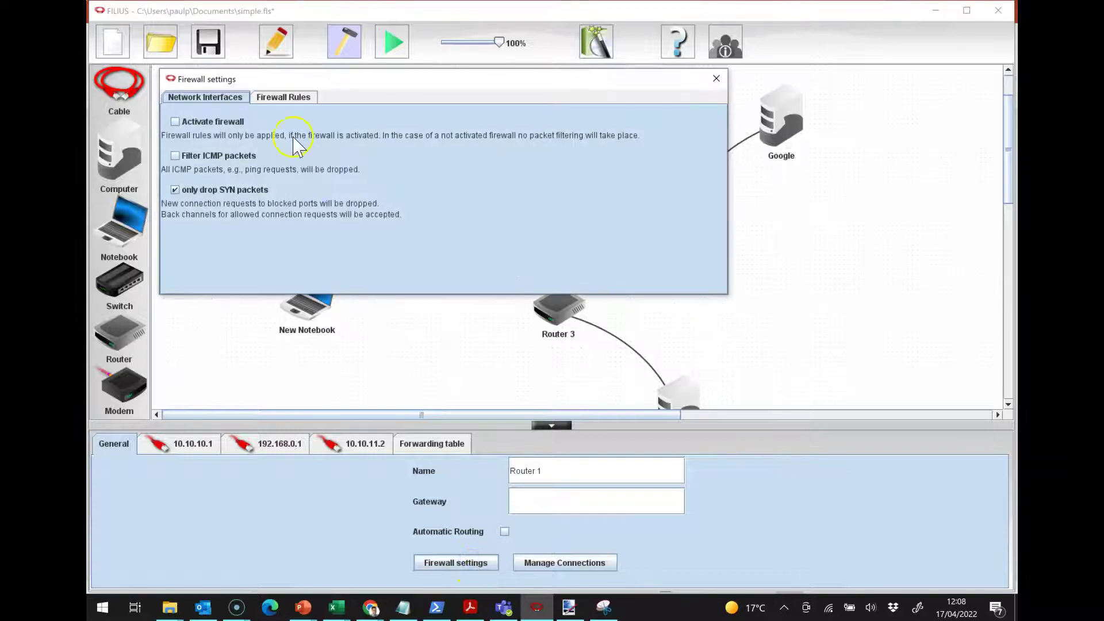
pyautogui.moveTo(350, 84); pyautogui.dragTo(474, 97)
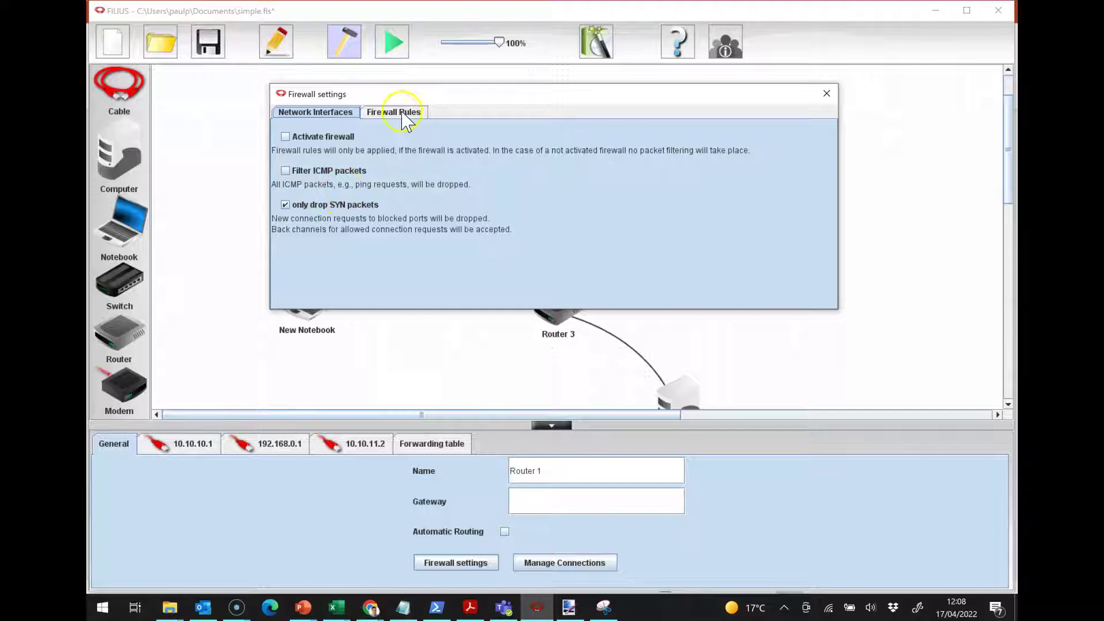
pyautogui.click(320, 138)
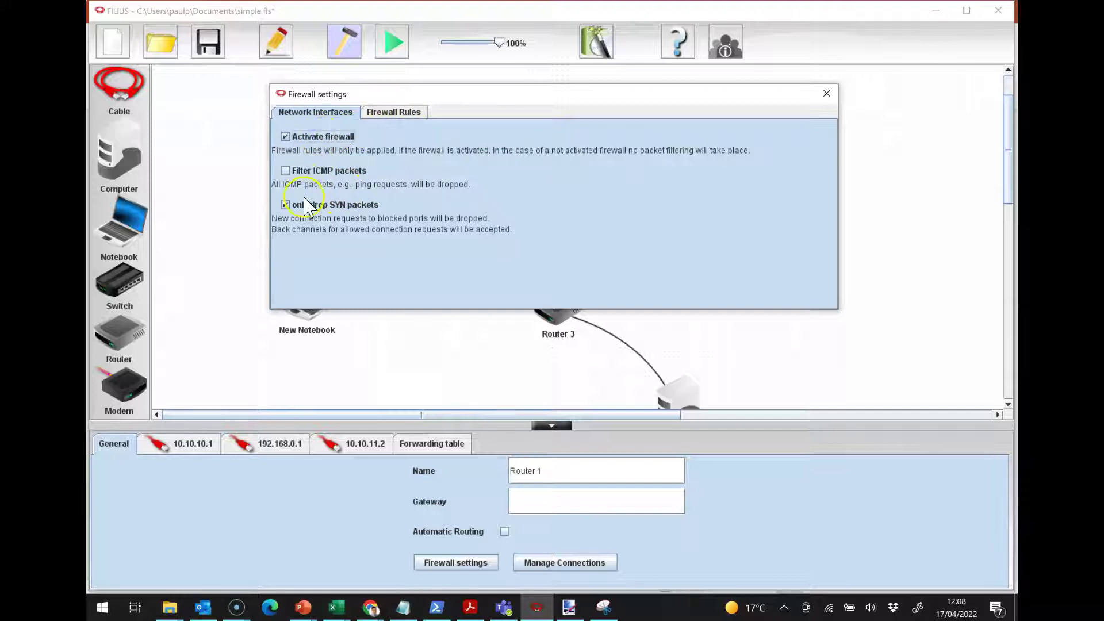
# Show the Firewall Rules tab and set the default action for unmatched packets to accept
pyautogui.click(391, 113)
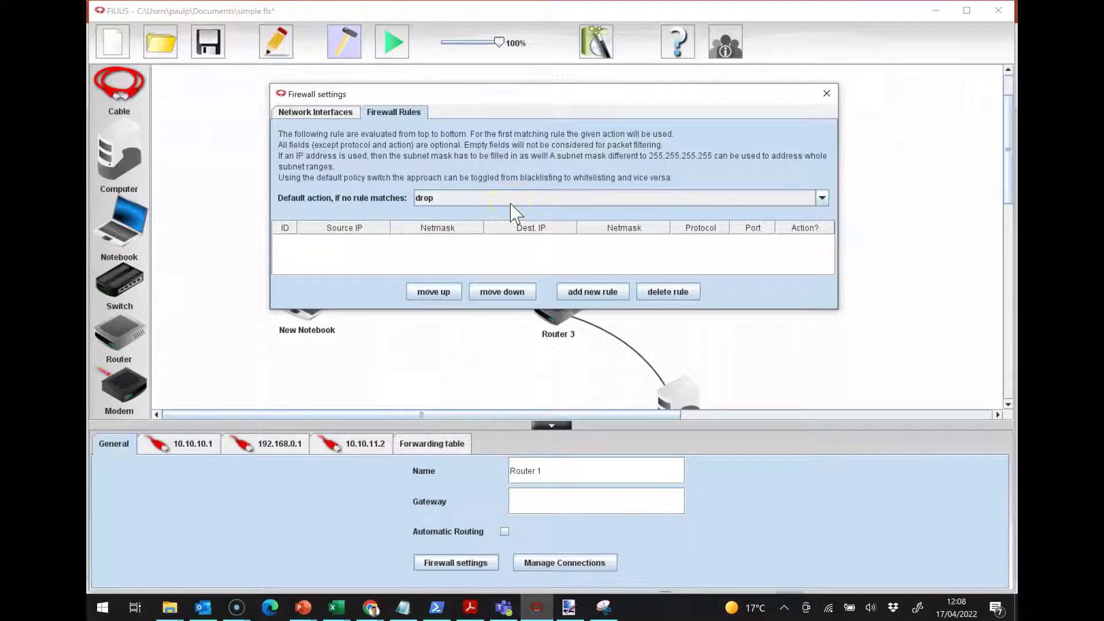
pyautogui.click(731, 192)
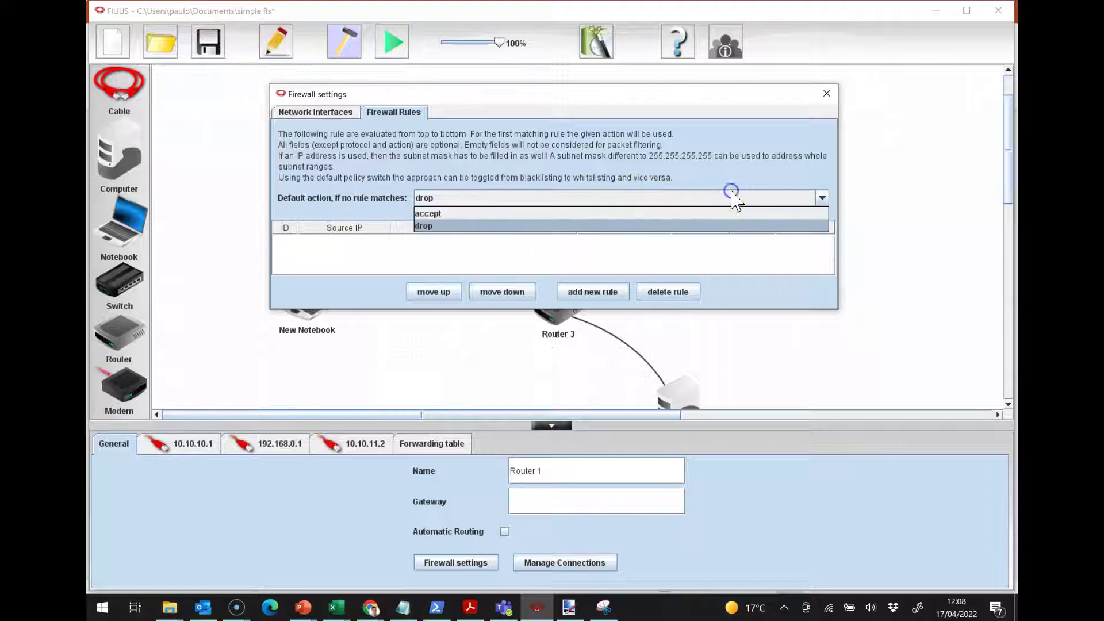
pyautogui.click(508, 165)
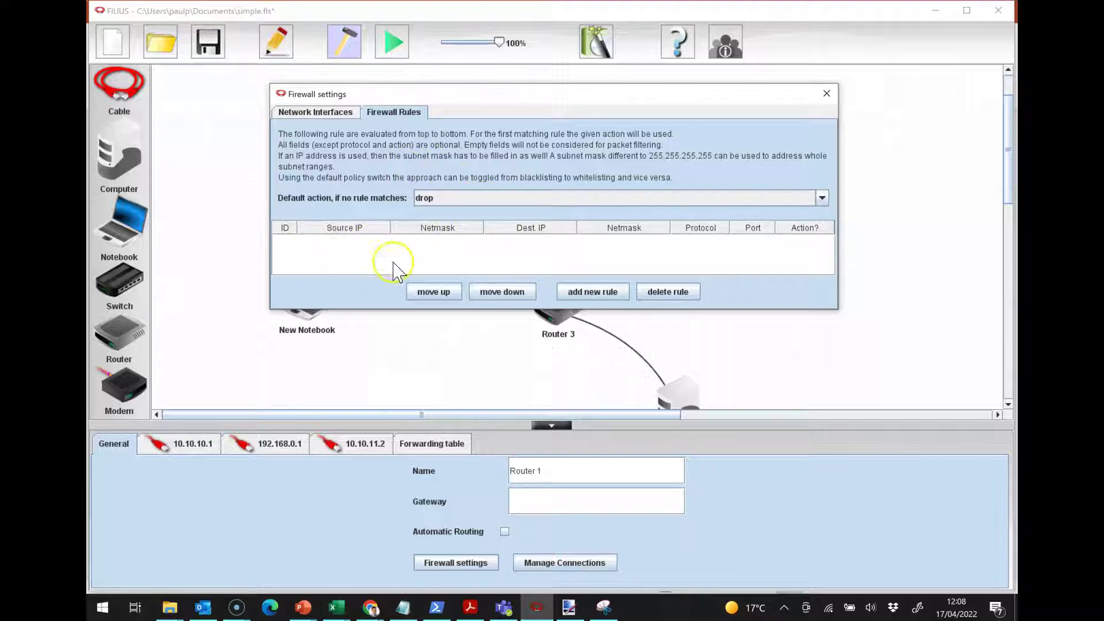
pyautogui.click(823, 199)
pyautogui.click(697, 213)
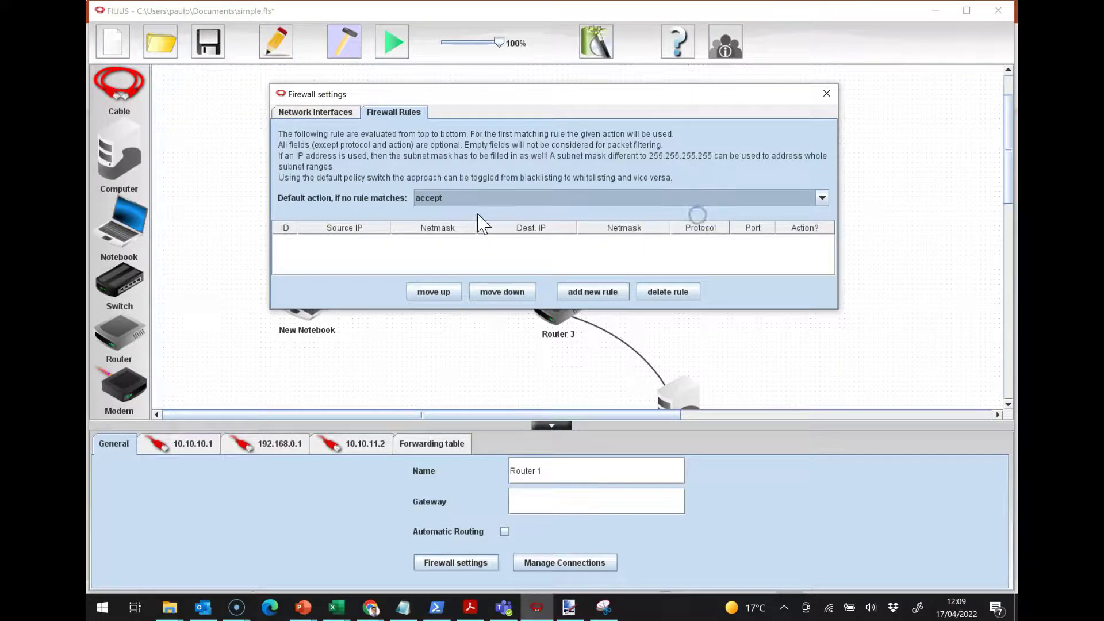
pyautogui.click(335, 198)
pyautogui.click(822, 199)
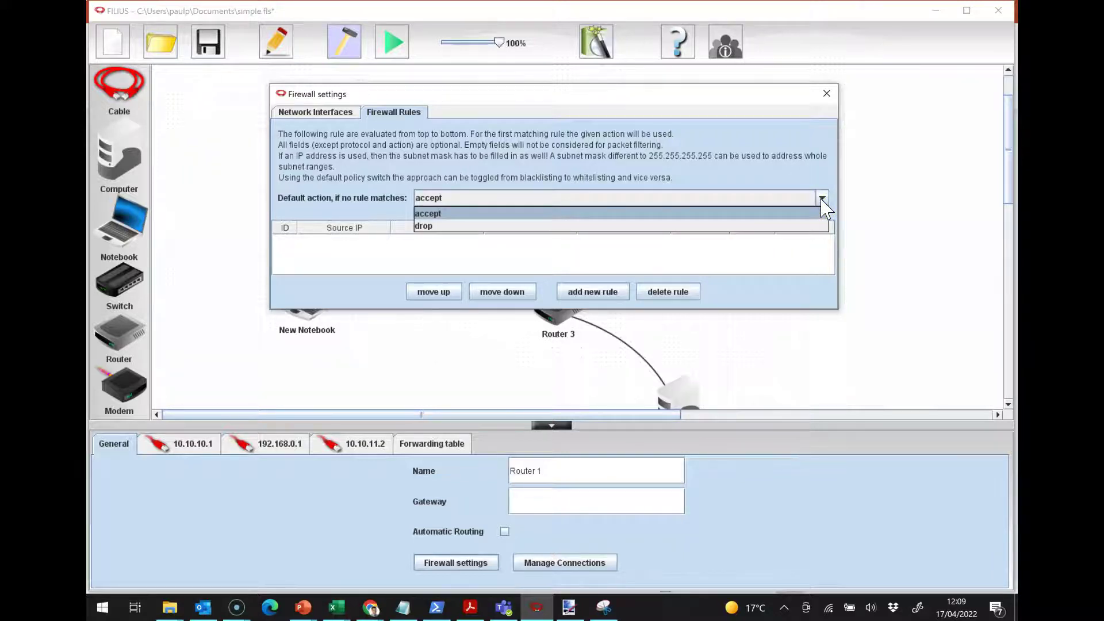
pyautogui.click(822, 201)
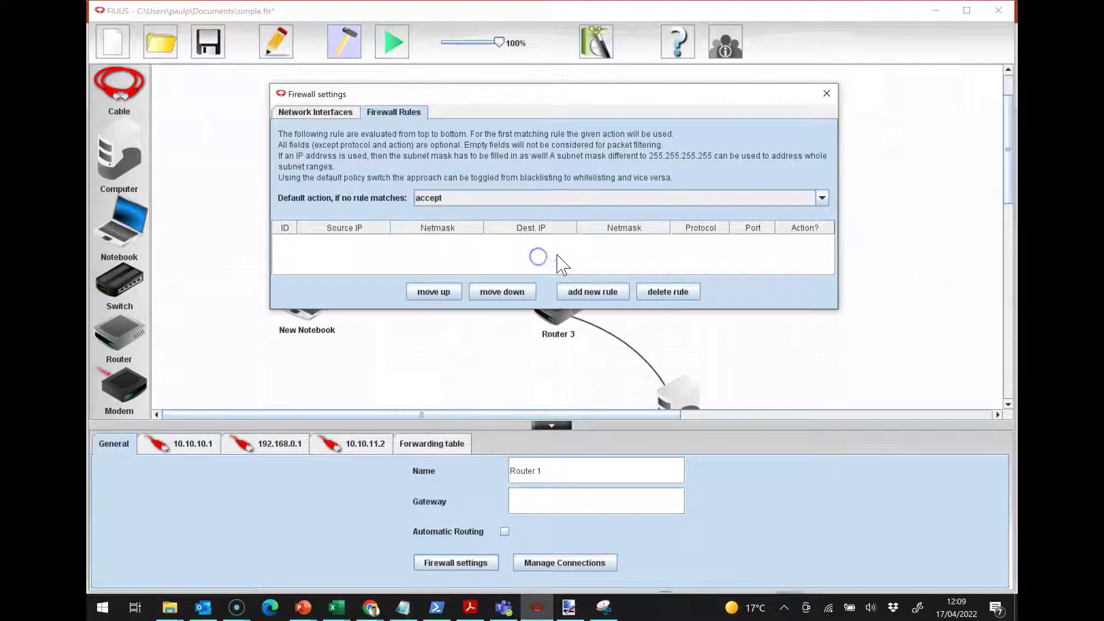
pyautogui.click(827, 94)
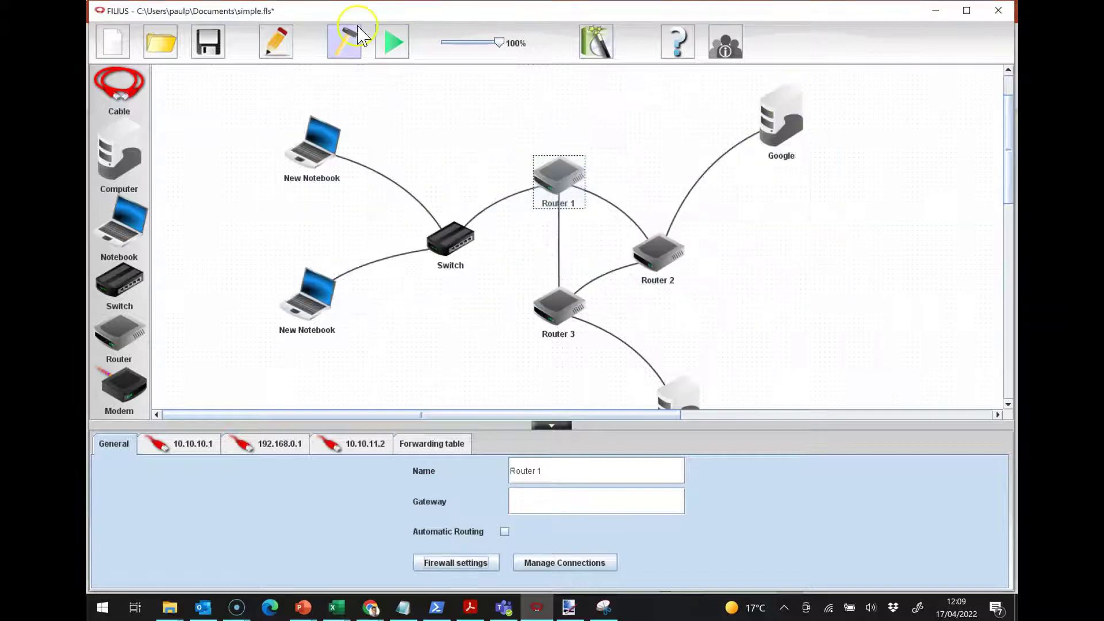
pyautogui.click(391, 42)
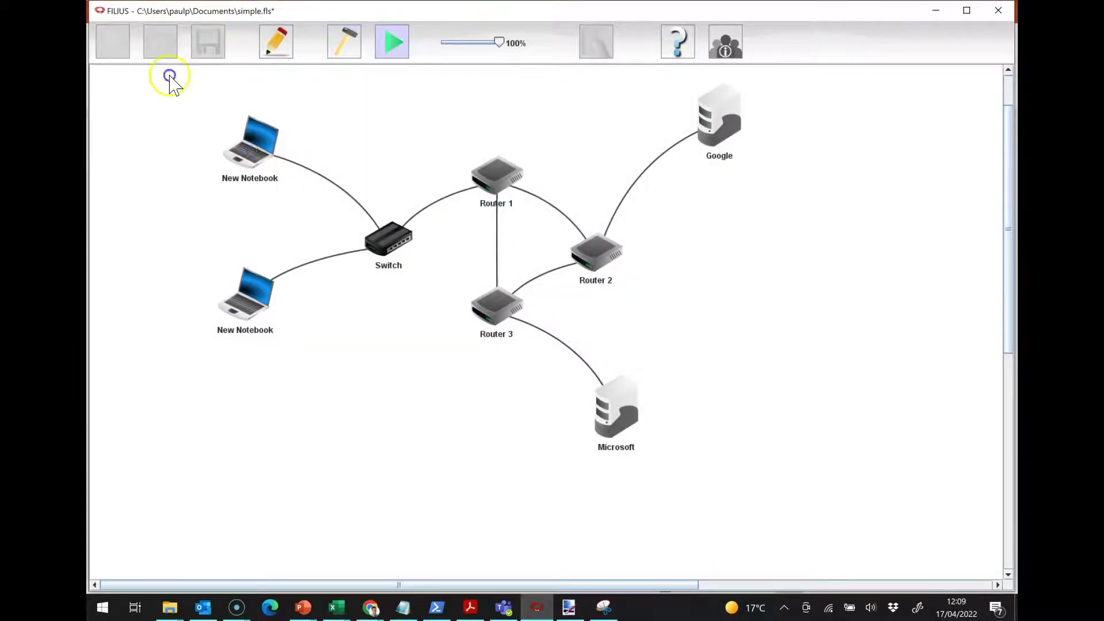
pyautogui.click(323, 198)
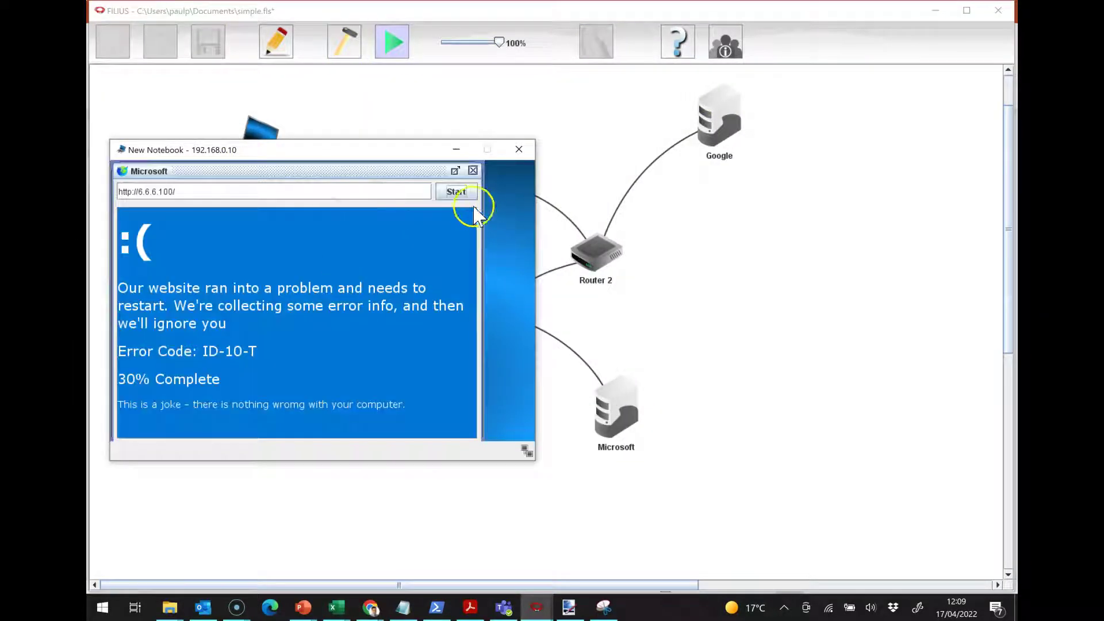
pyautogui.moveTo(406, 151); pyautogui.dragTo(386, 248)
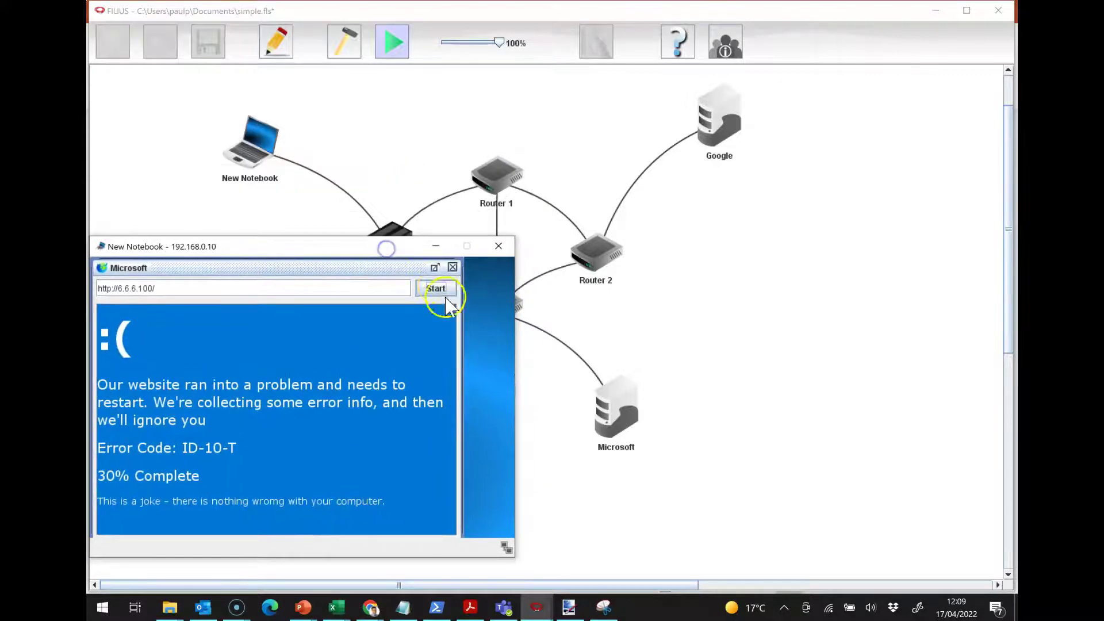
pyautogui.click(446, 295)
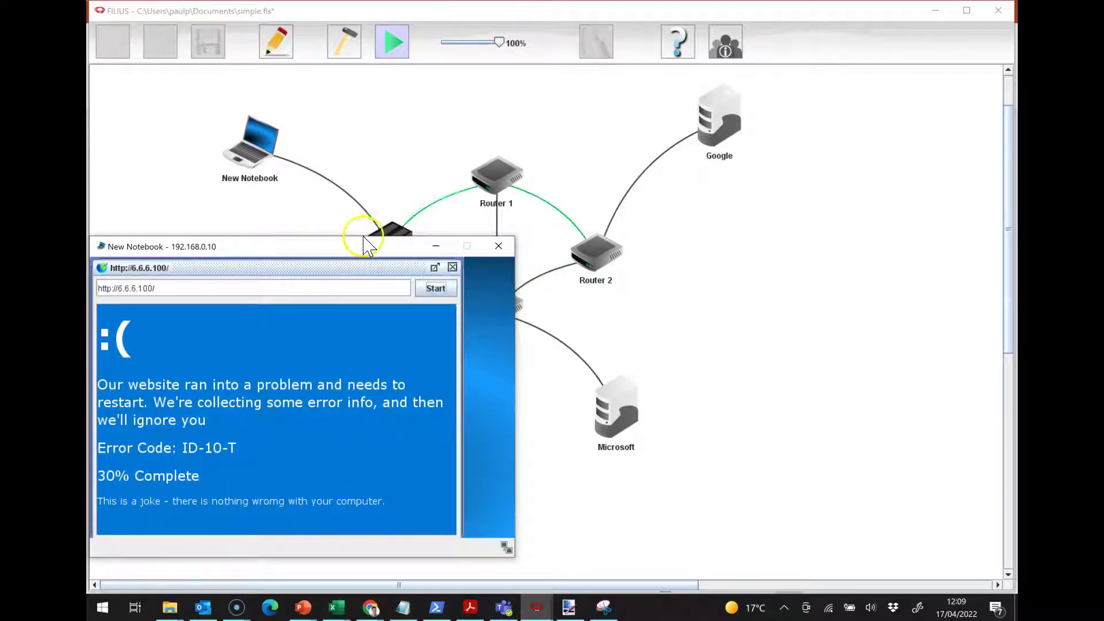
pyautogui.moveTo(390, 247); pyautogui.dragTo(437, 140)
pyautogui.click(546, 141)
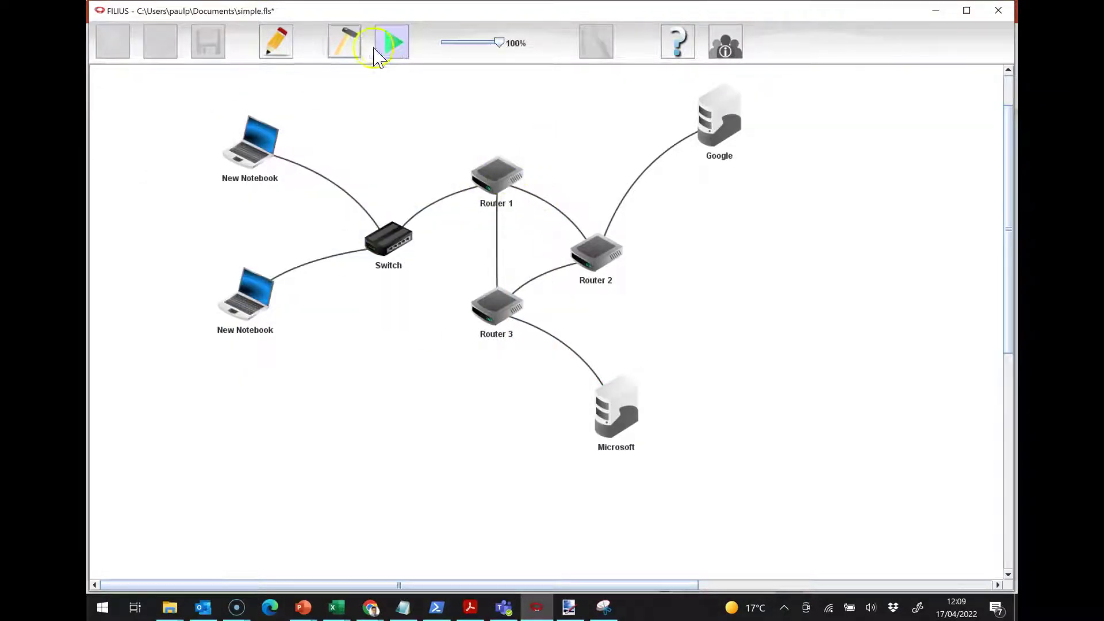
# Back in design mode, add a new rule to Router 1's firewall rules
pyautogui.click(344, 41)
pyautogui.click(556, 187)
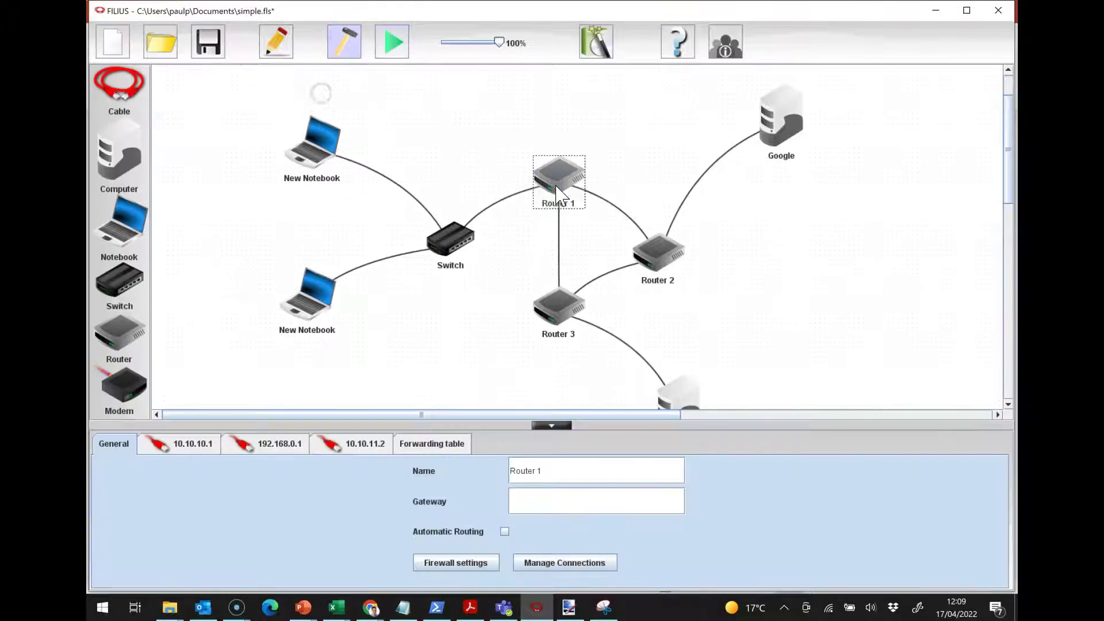
pyautogui.click(455, 561)
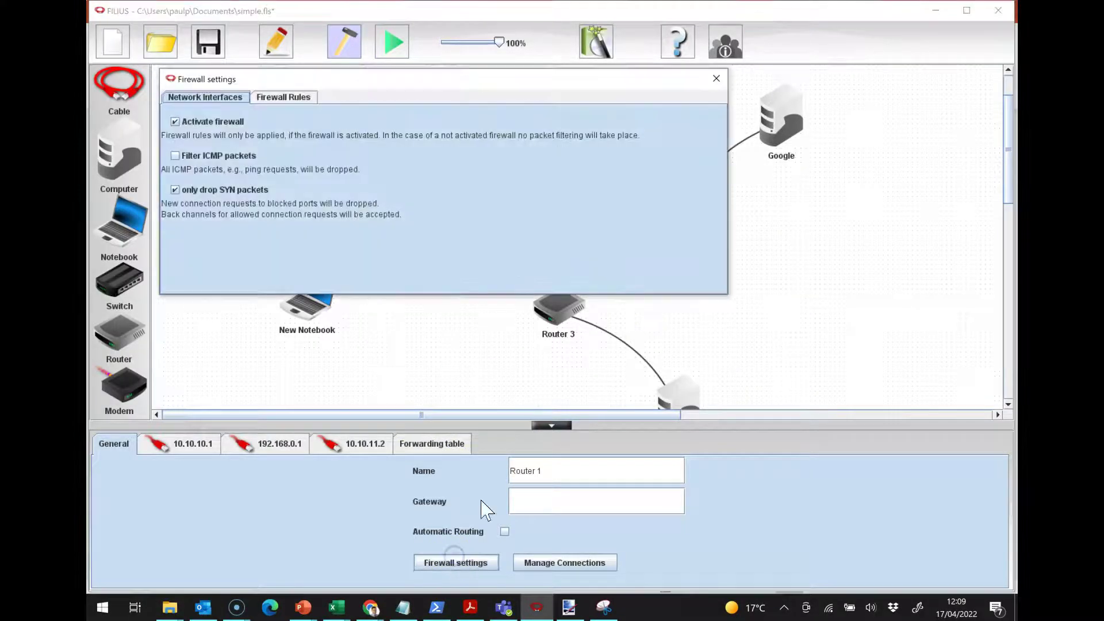
pyautogui.click(283, 96)
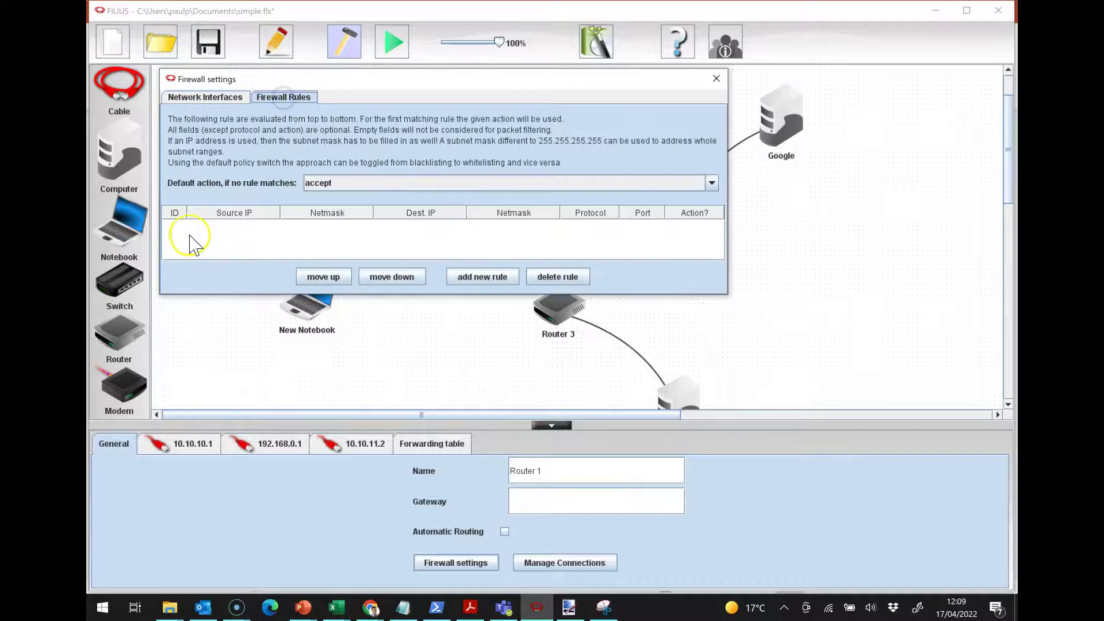
pyautogui.click(481, 278)
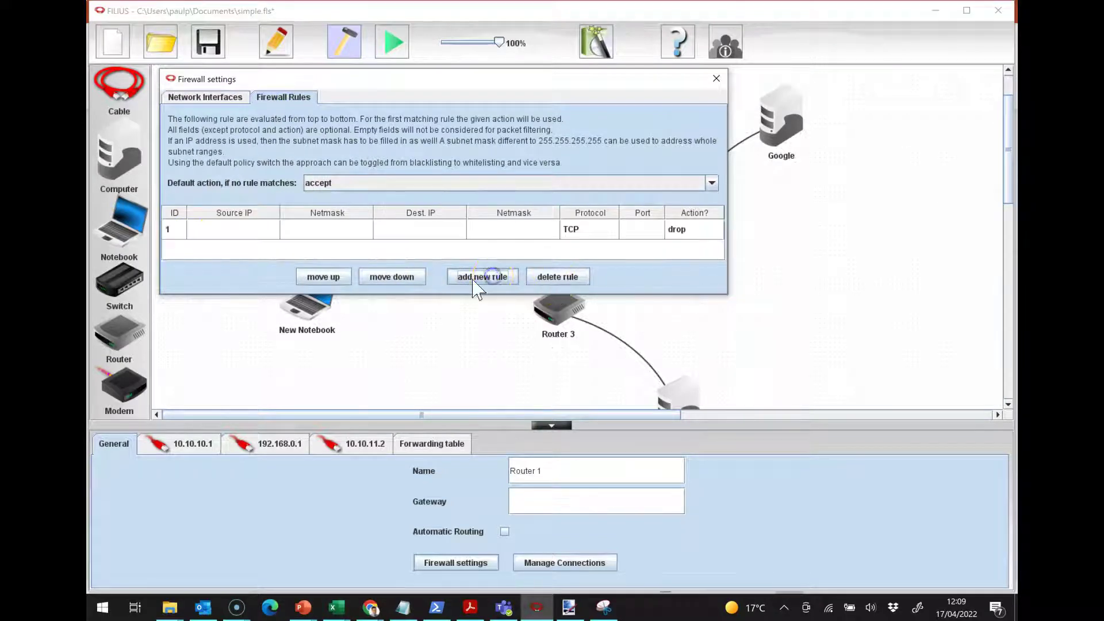
# Set rule 1 to drop TCP on port 80, leaving the IP fields empty
pyautogui.click(234, 229)
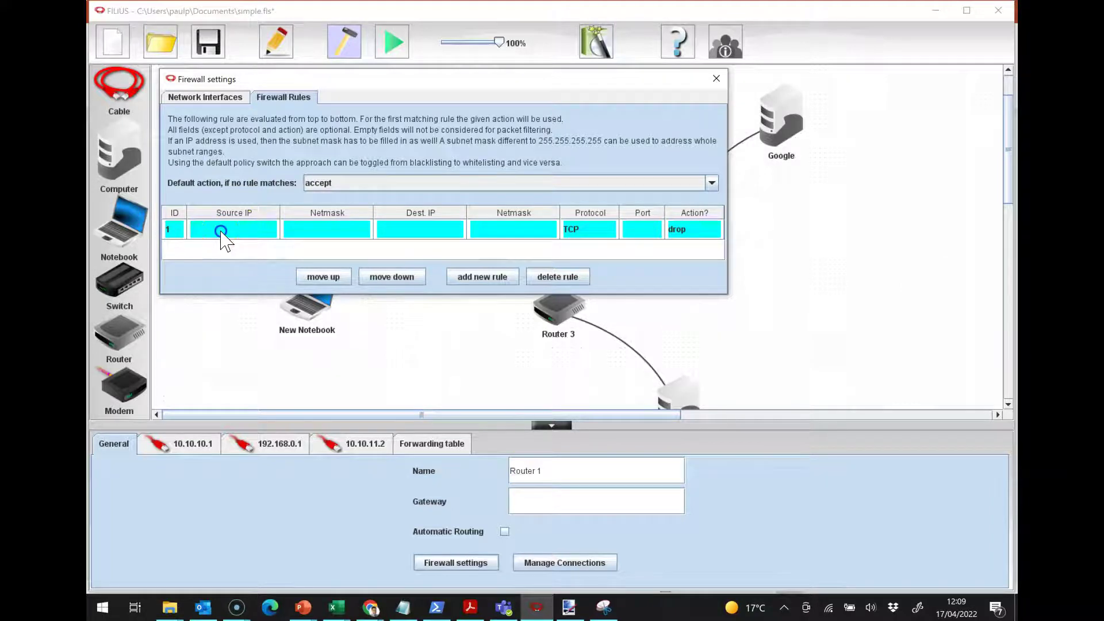
pyautogui.doubleClick(226, 228)
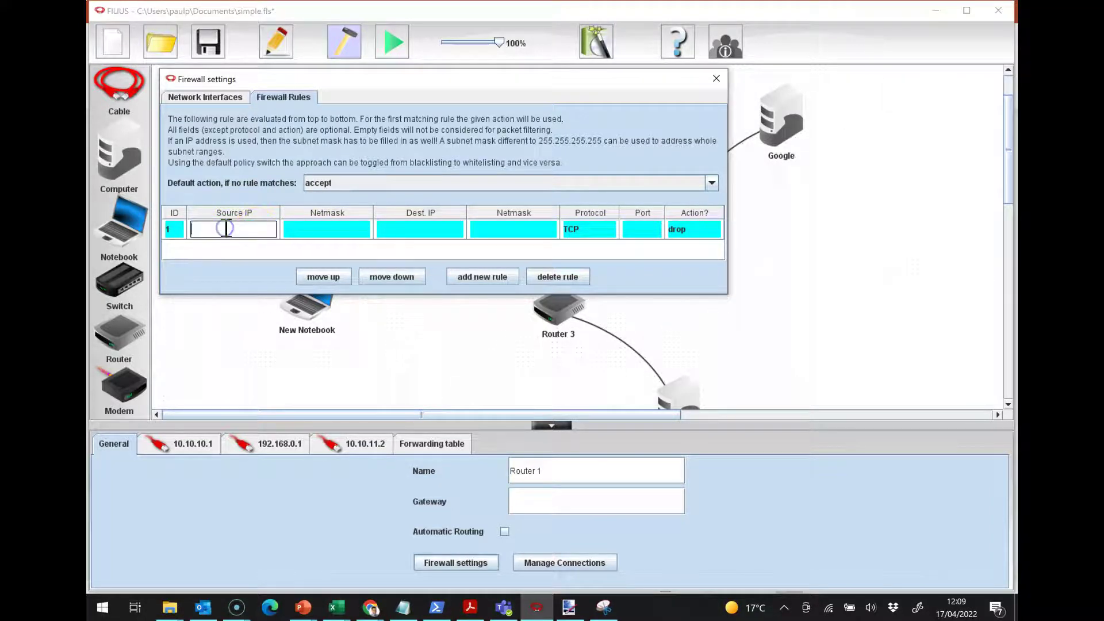
pyautogui.doubleClick(326, 230)
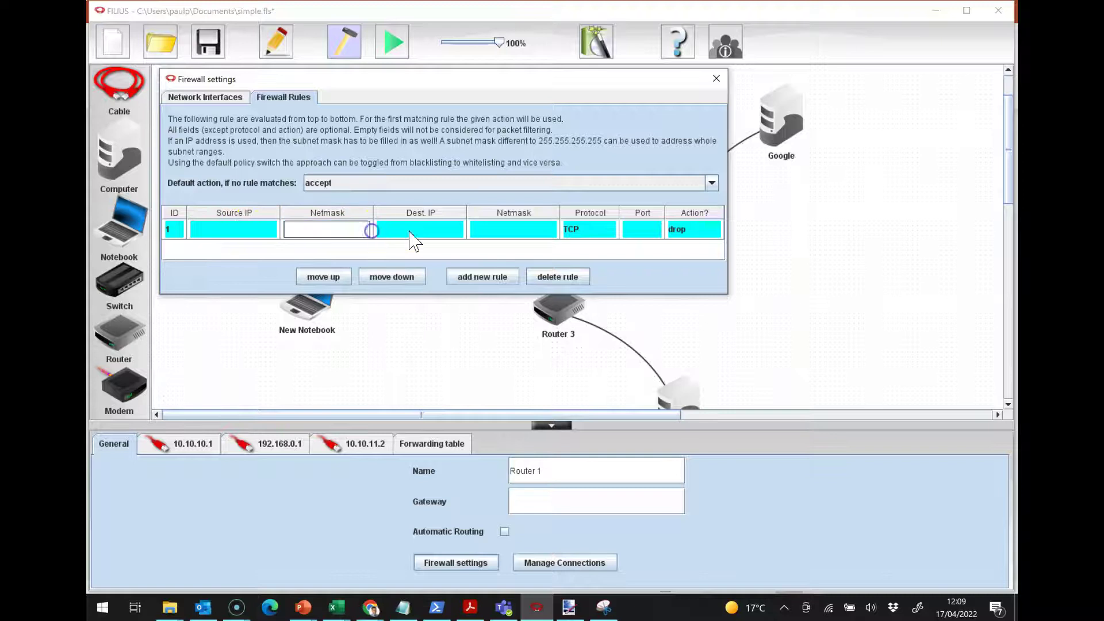
pyautogui.click(448, 236)
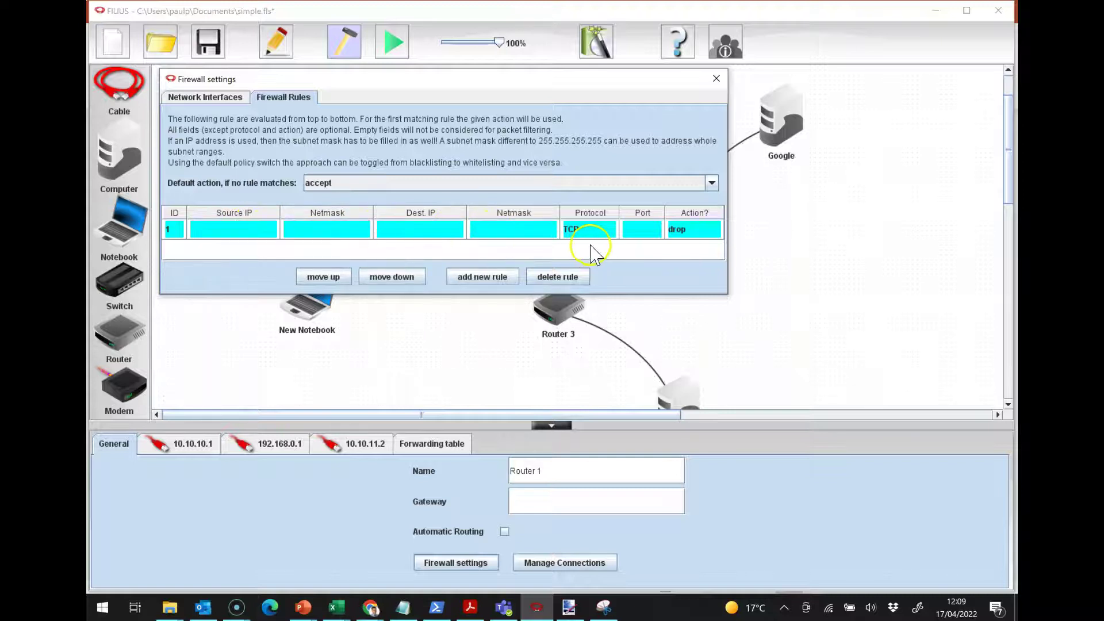
pyautogui.doubleClick(634, 229)
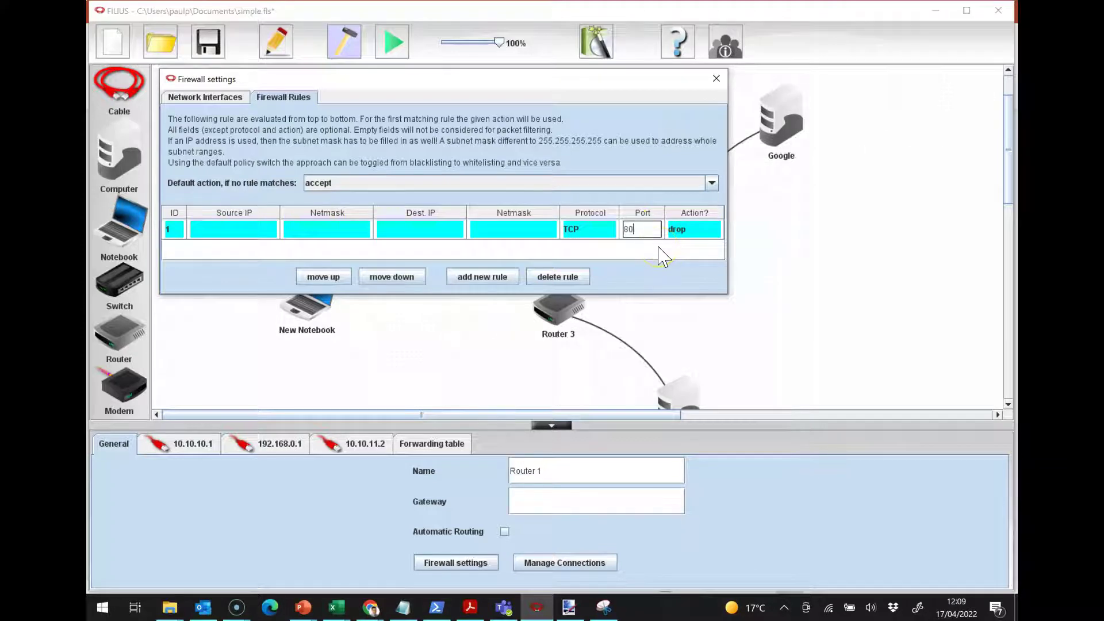
pyautogui.write('80')
pyautogui.click(545, 233)
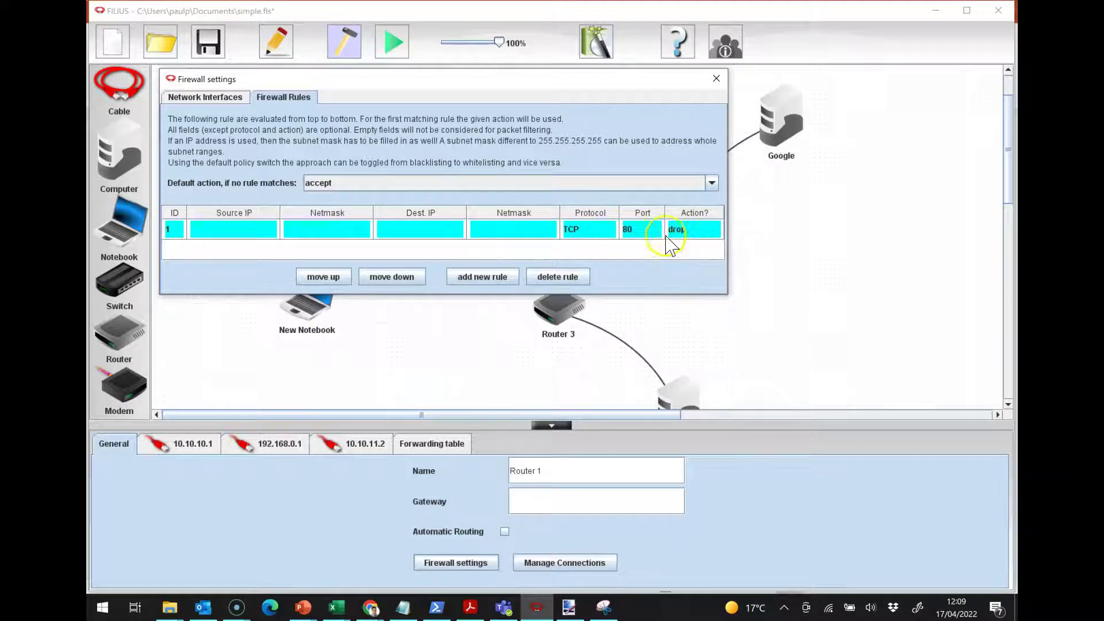
pyautogui.click(716, 78)
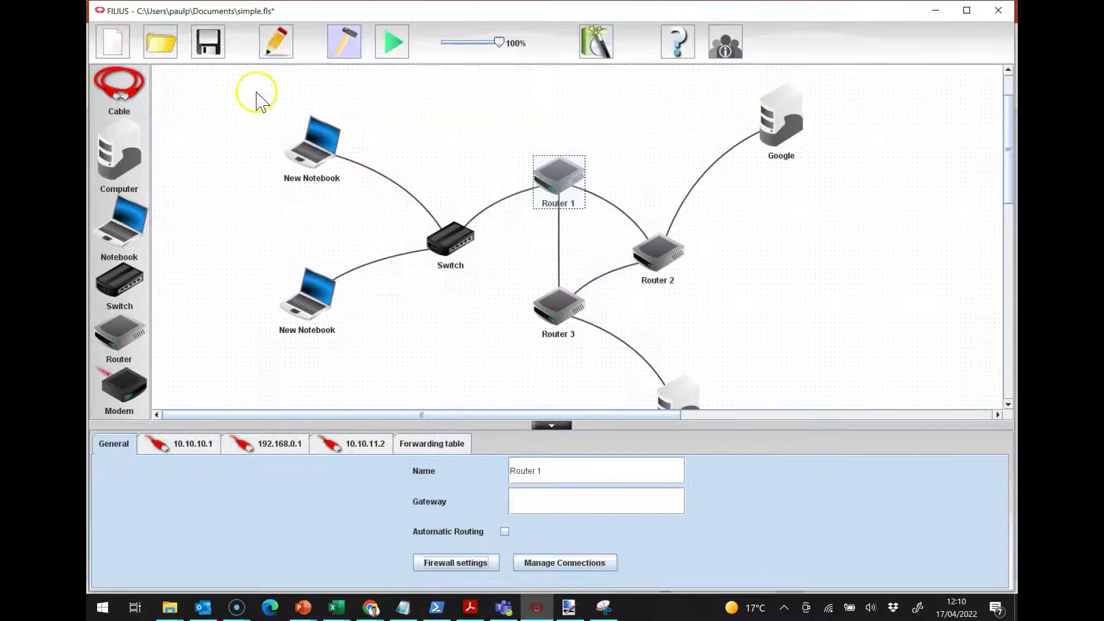
pyautogui.click(392, 41)
pyautogui.click(256, 141)
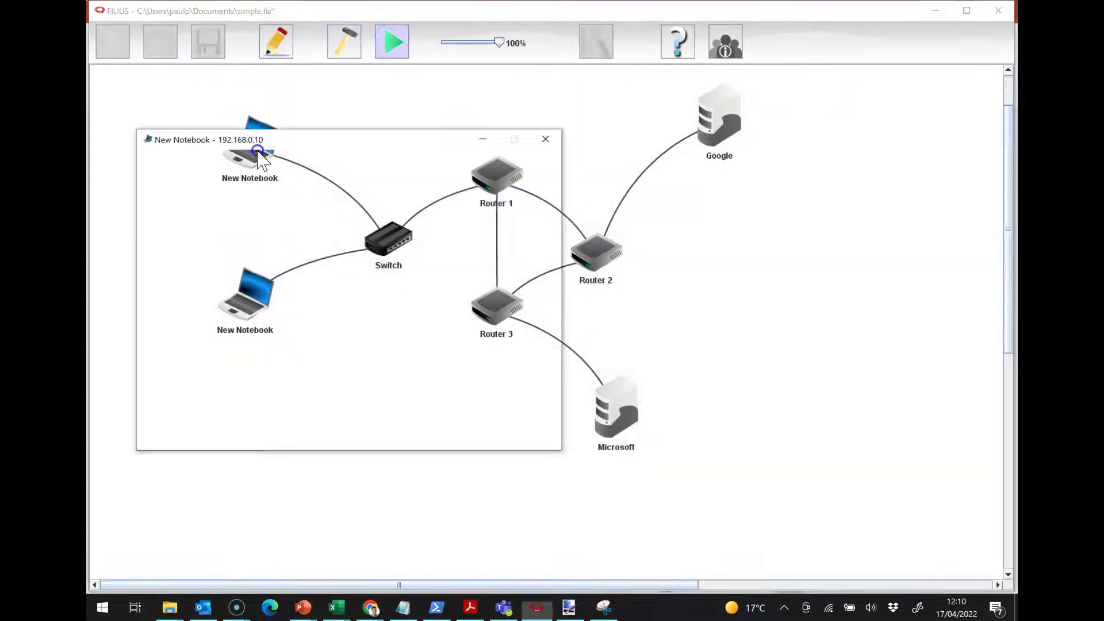
pyautogui.click(486, 183)
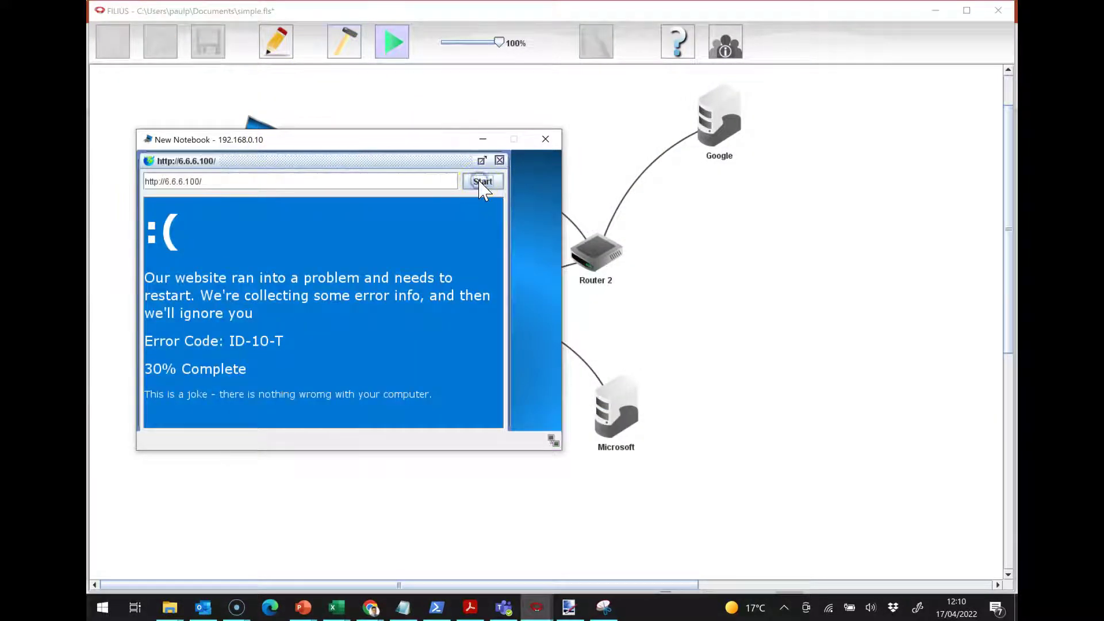
pyautogui.moveTo(420, 144); pyautogui.dragTo(406, 276)
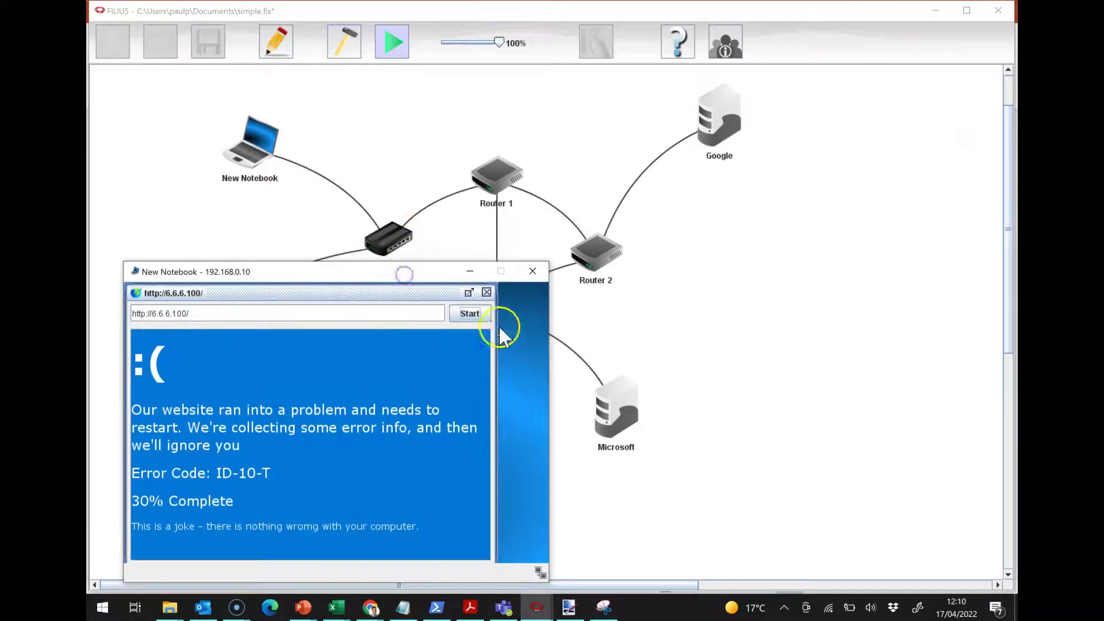
pyautogui.click(470, 317)
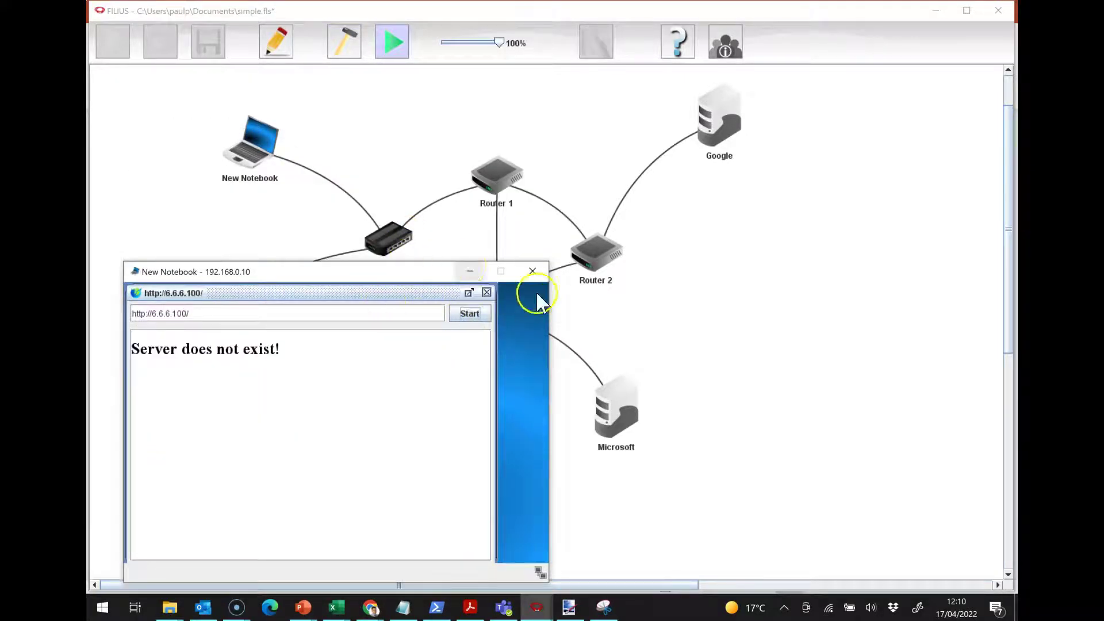
pyautogui.click(466, 313)
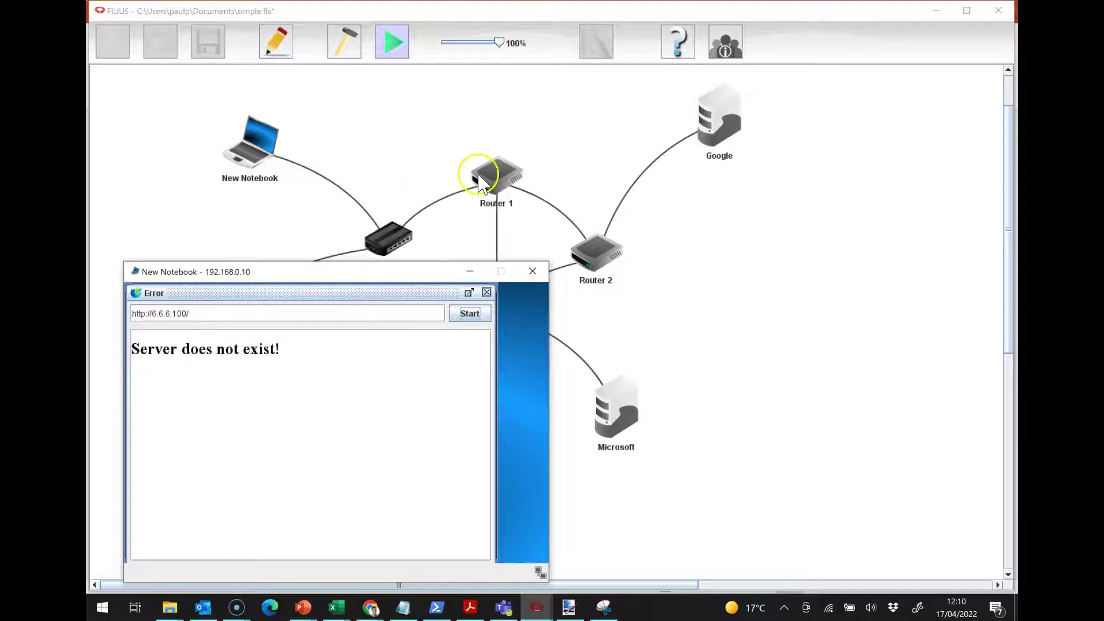
# Ping 8.8.8.8 from the notebook's command line (4 of 4 replies), then return to design mode
pyautogui.click(486, 292)
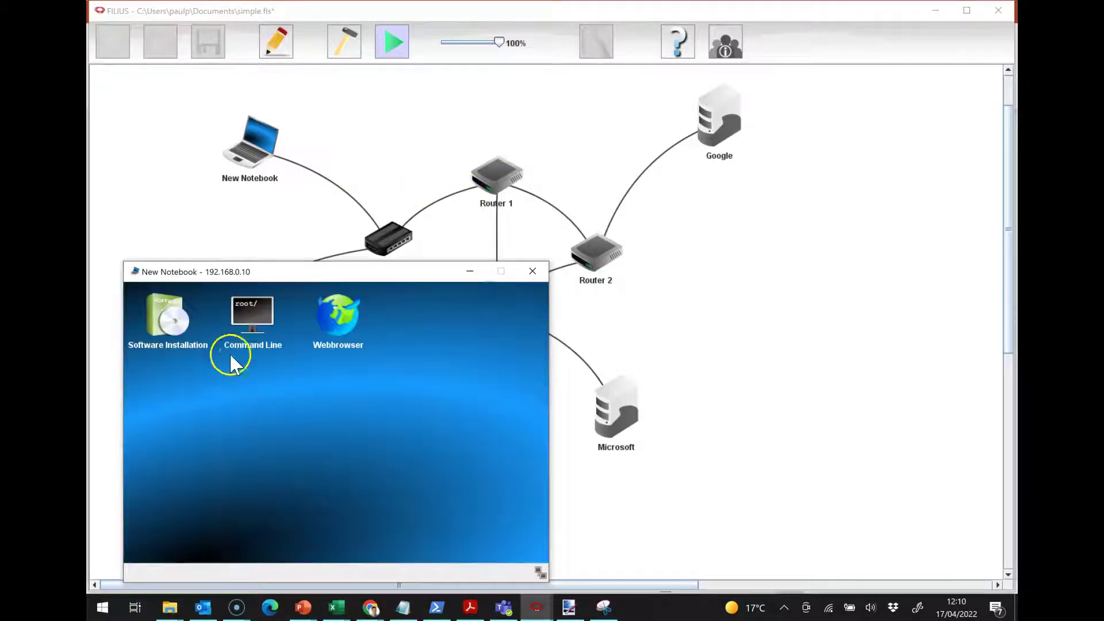
pyautogui.click(265, 316)
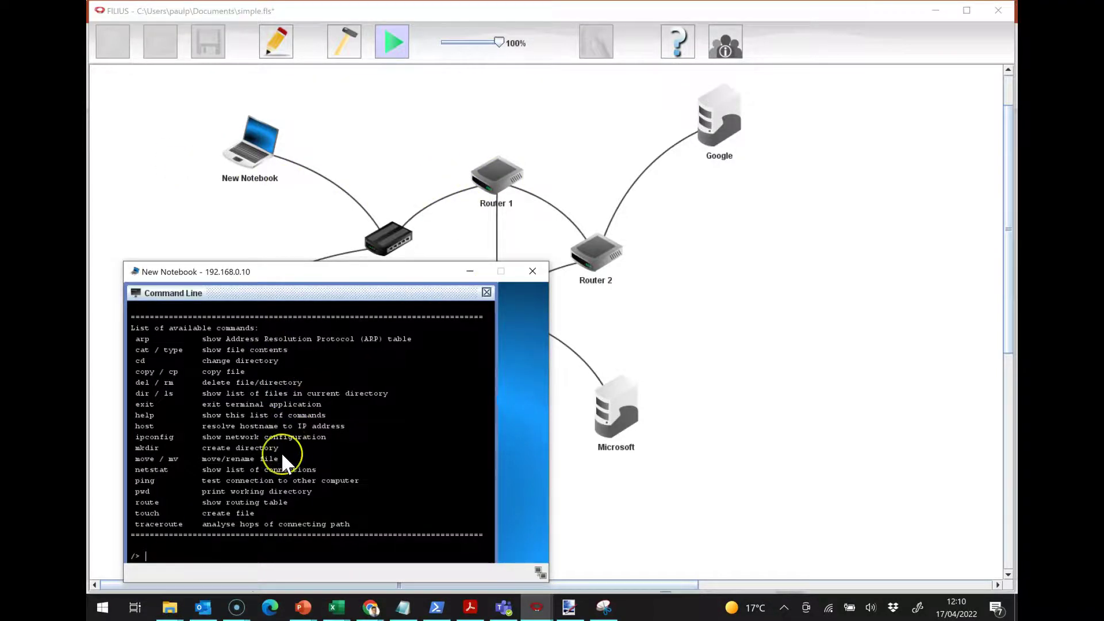
pyautogui.write('ping 8.8.8.8')
pyautogui.press('Return')
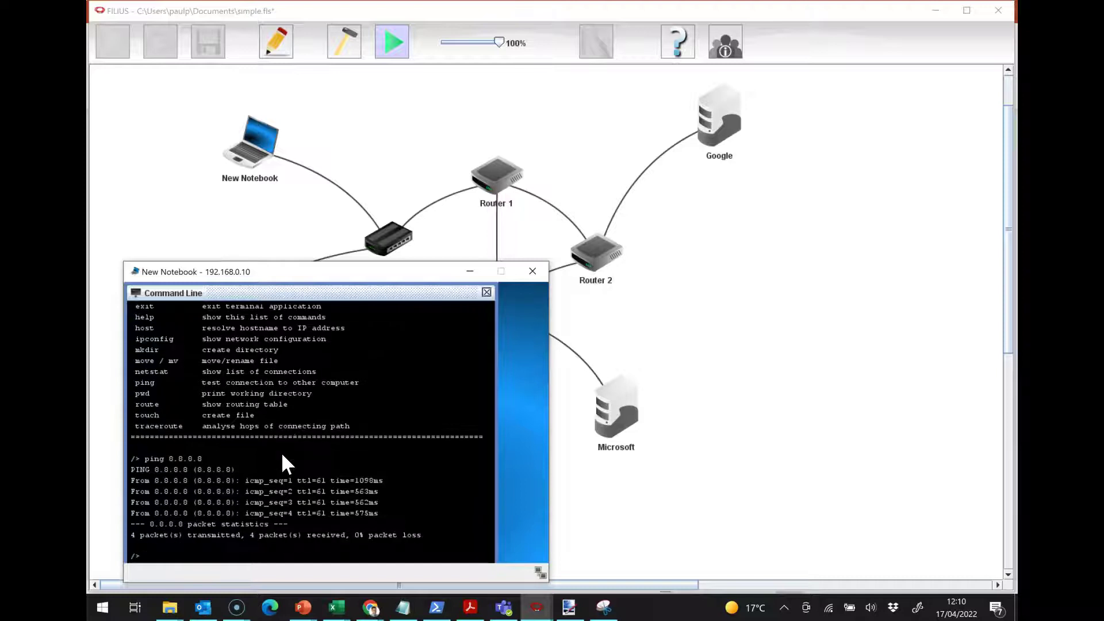
pyautogui.click(299, 384)
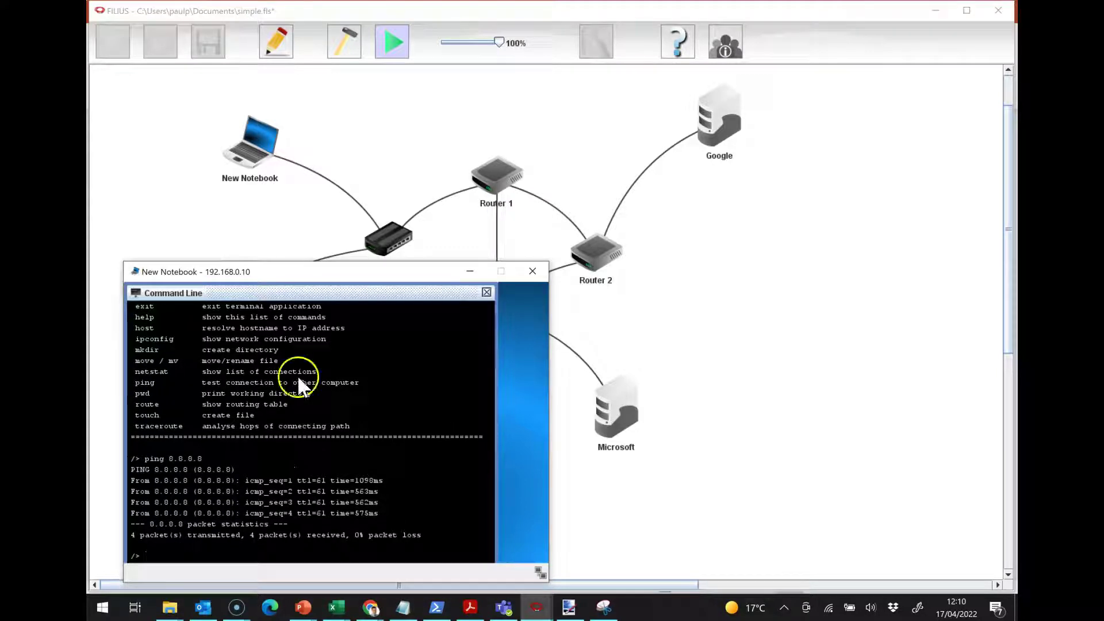
pyautogui.click(531, 271)
pyautogui.click(344, 41)
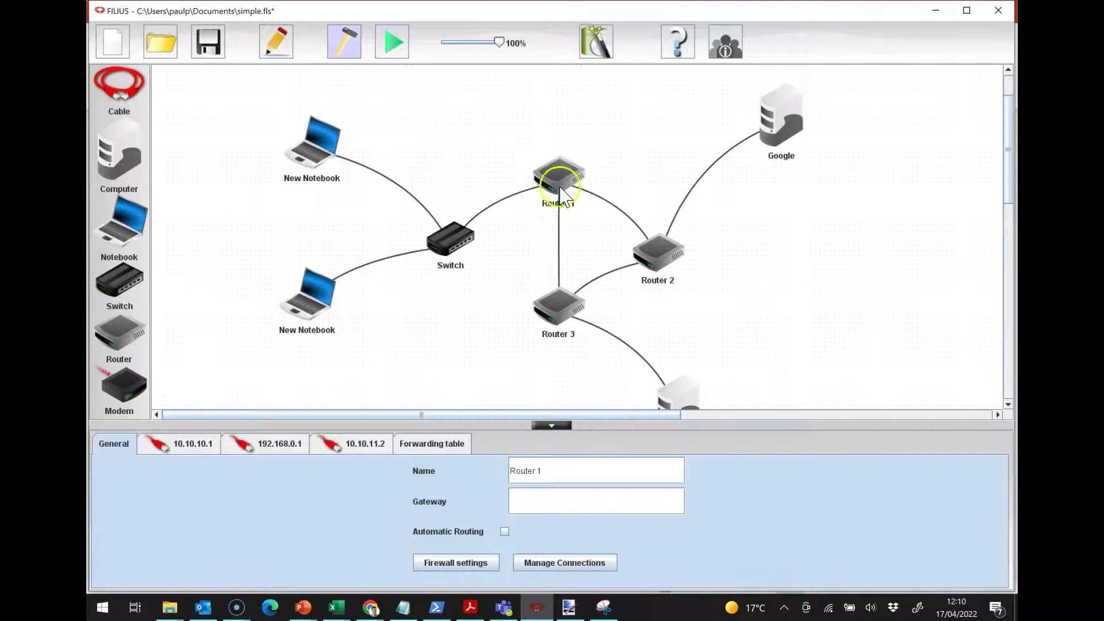
# Open Router 1's firewall rules list and select rule 1
pyautogui.click(366, 444)
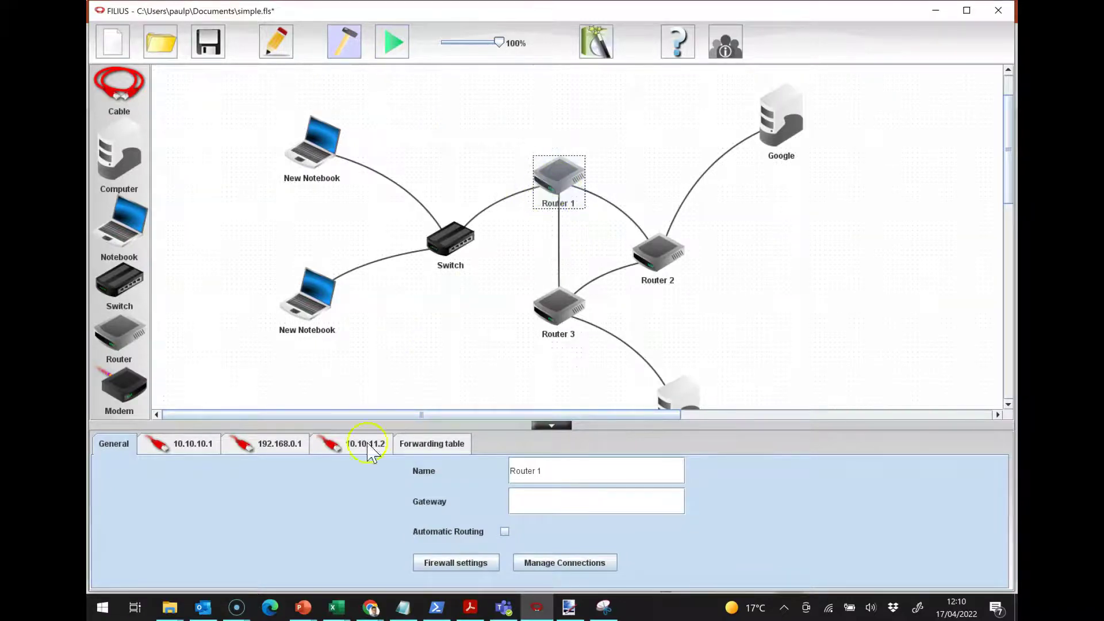
pyautogui.click(453, 563)
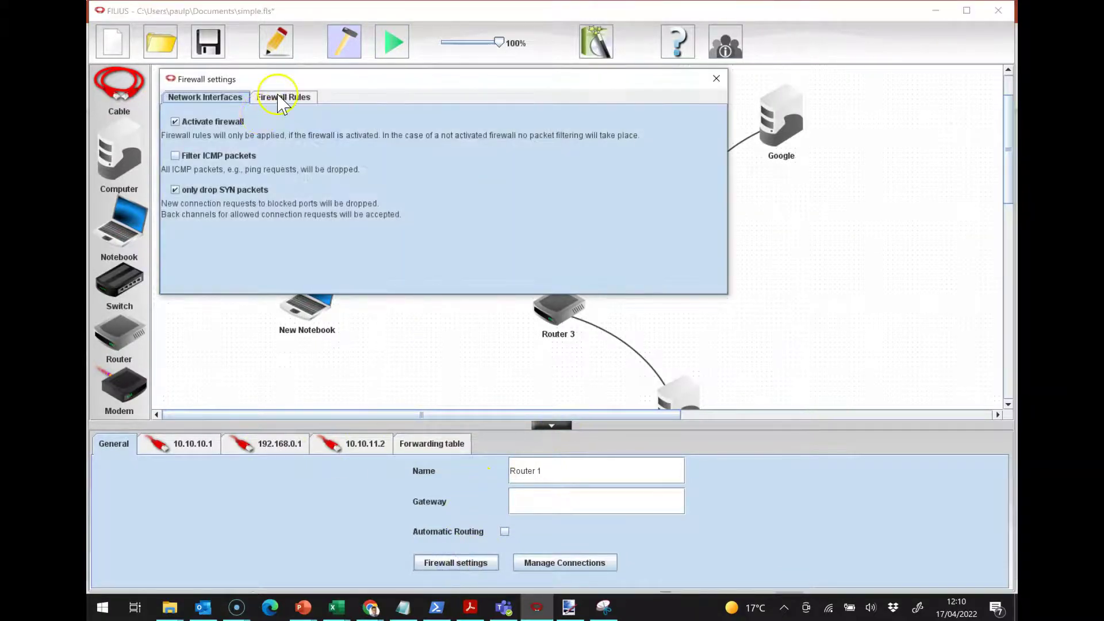
pyautogui.click(278, 99)
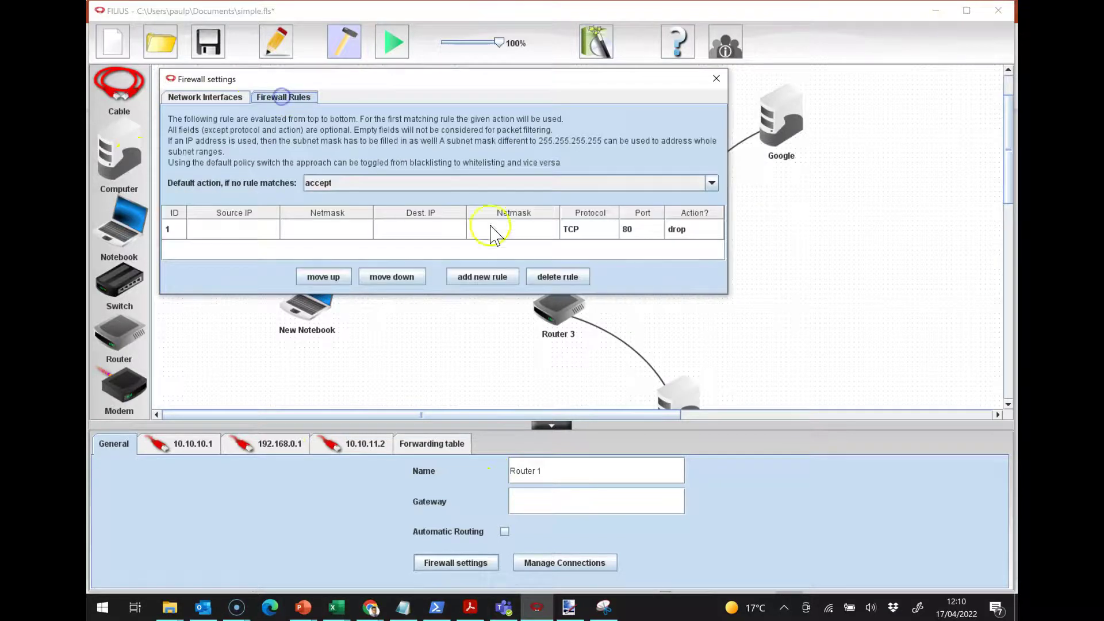
pyautogui.click(491, 229)
# Set rule 1's destination to 6.6.6.0 with netmask 255.255.255.0 and close the settings
pyautogui.click(425, 230)
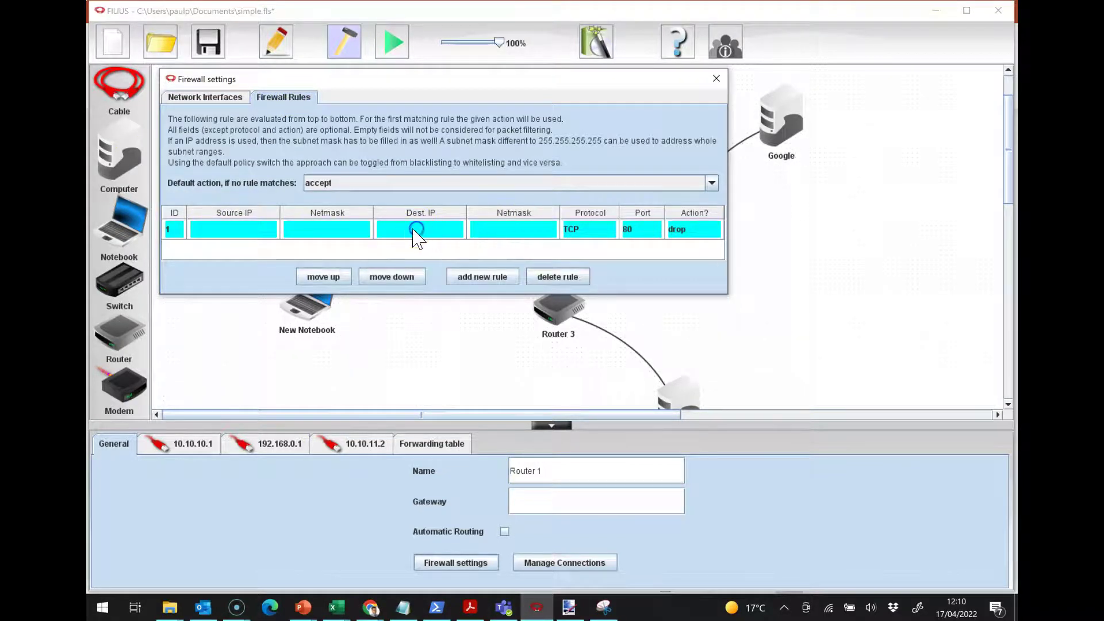
pyautogui.click(400, 230)
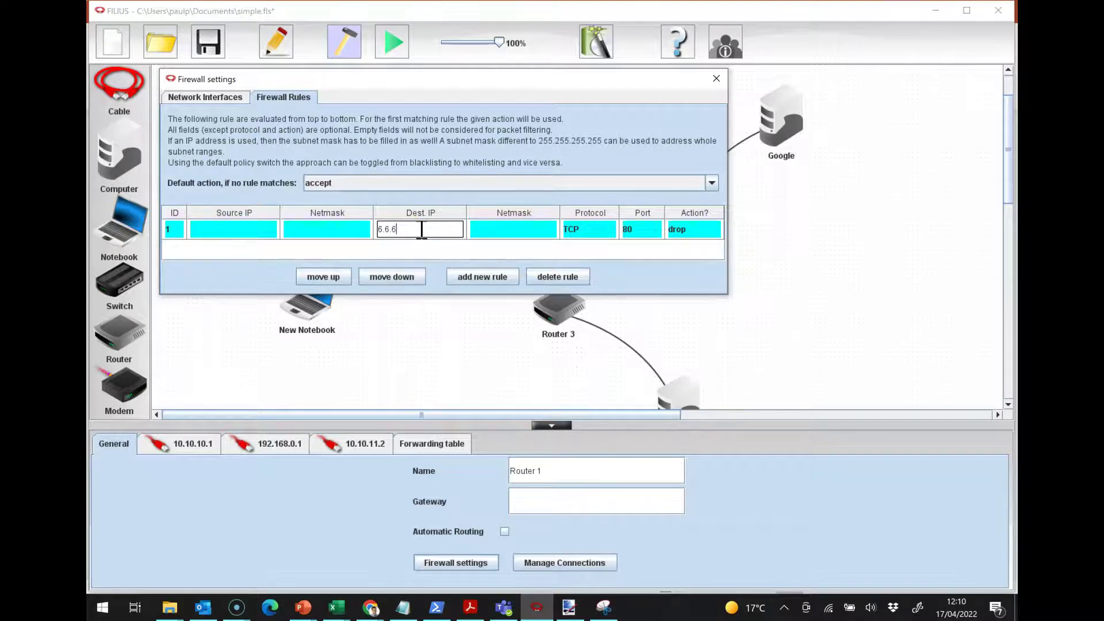
pyautogui.click(497, 233)
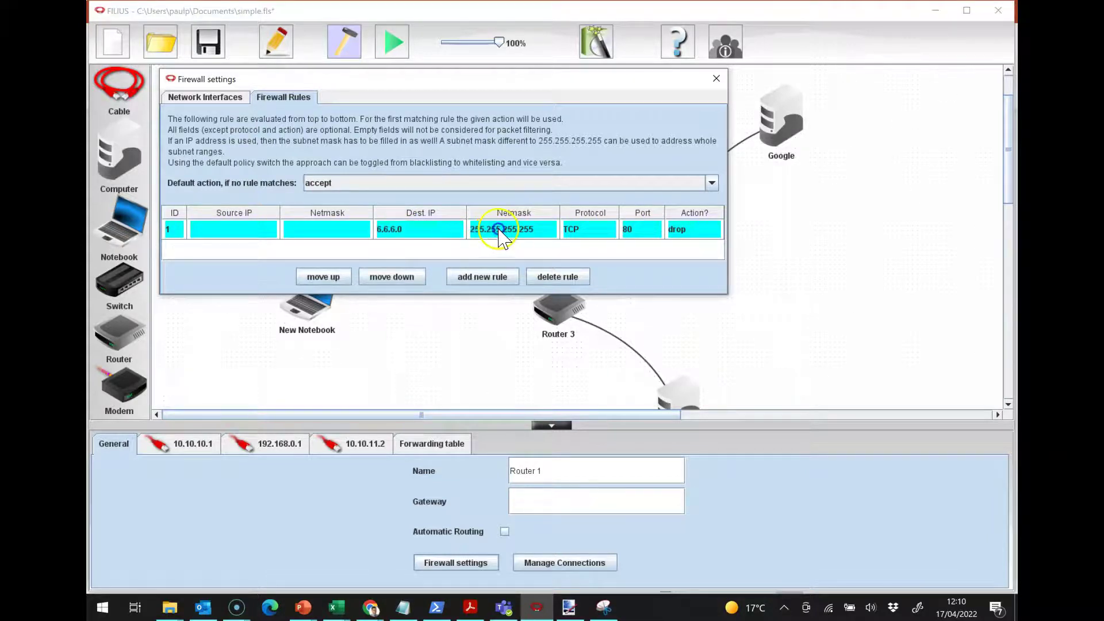
pyautogui.click(530, 230)
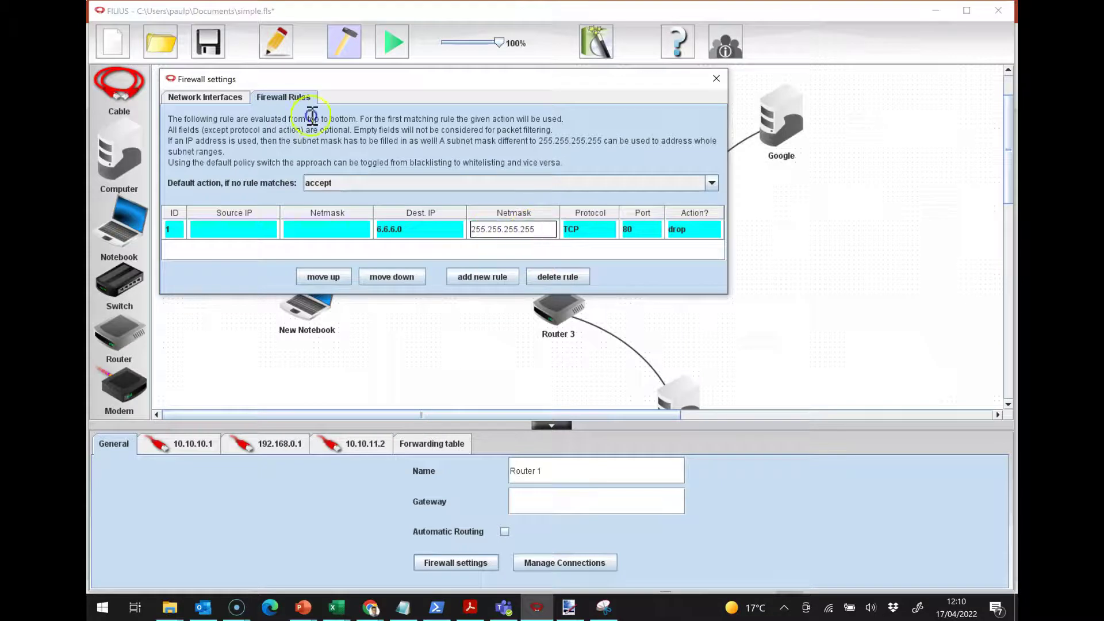
pyautogui.click(535, 229)
pyautogui.click(587, 230)
pyautogui.click(647, 252)
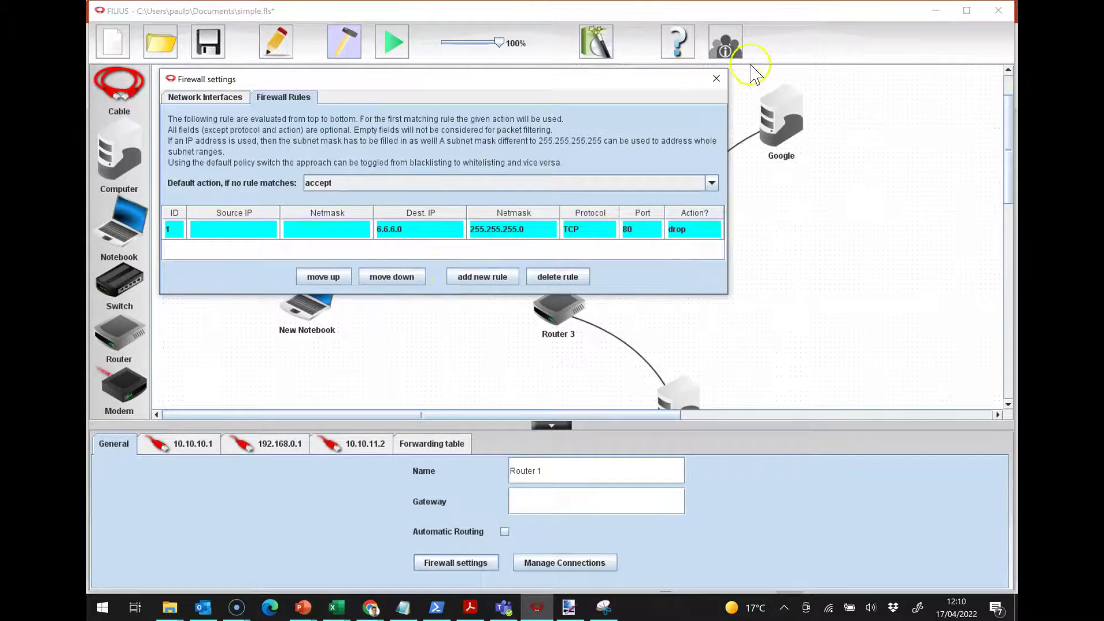
pyautogui.click(716, 79)
pyautogui.click(392, 41)
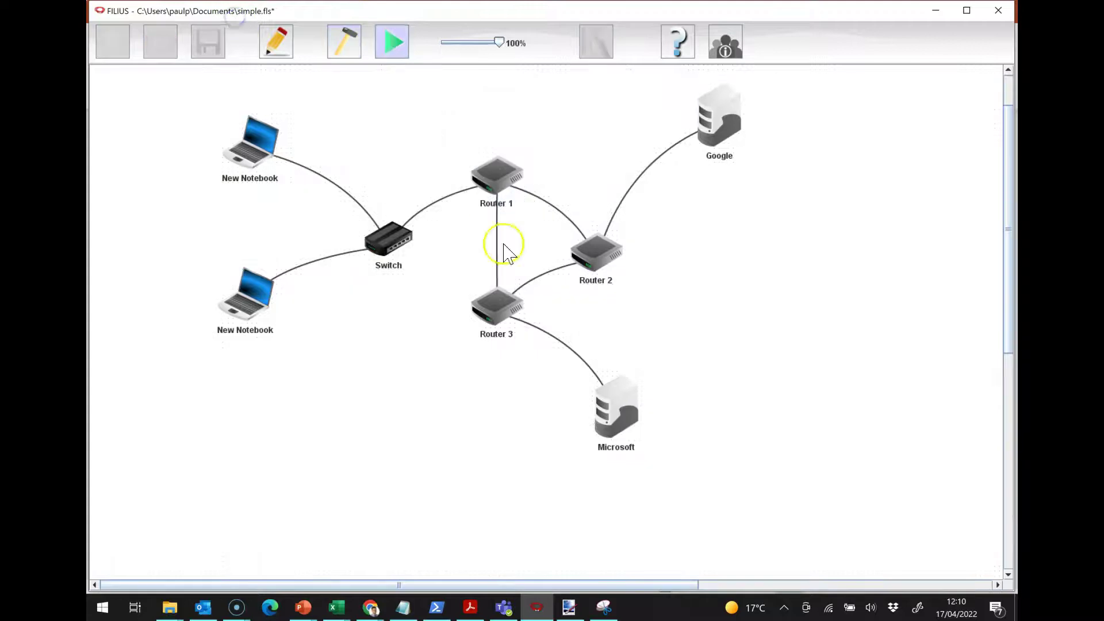
pyautogui.click(247, 146)
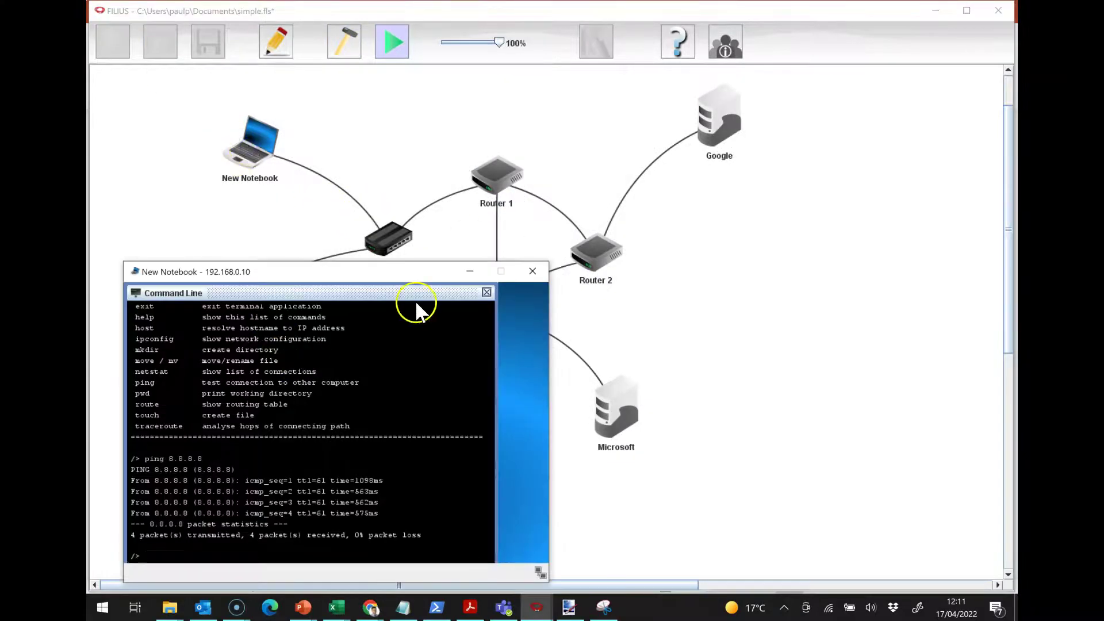
pyautogui.click(486, 293)
pyautogui.click(344, 320)
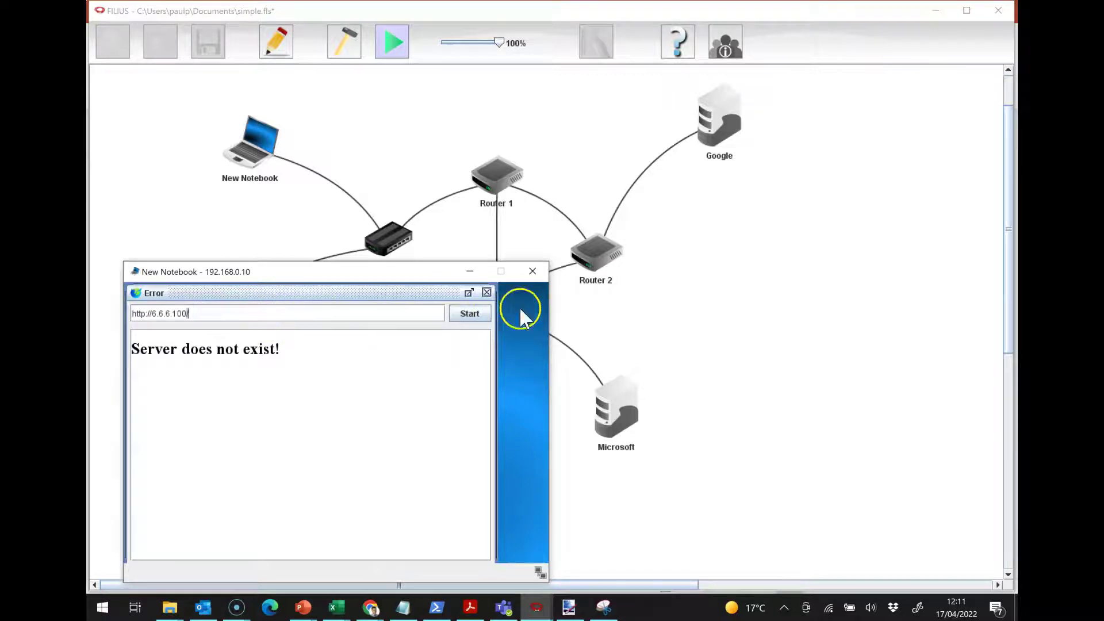
pyautogui.click(464, 315)
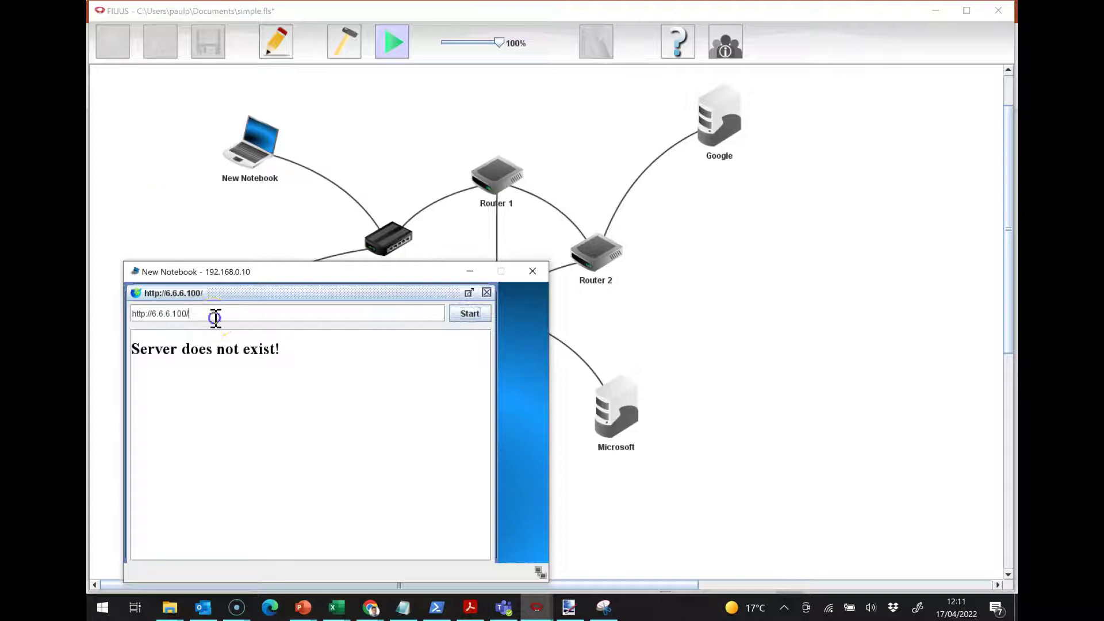
pyautogui.press('BackSpace')
pyautogui.press('BackSpace')
pyautogui.press('BackSpace')
pyautogui.press('BackSpace')
pyautogui.press('BackSpace')
pyautogui.press('BackSpace')
pyautogui.press('BackSpace')
pyautogui.press('BackSpace')
pyautogui.press('BackSpace')
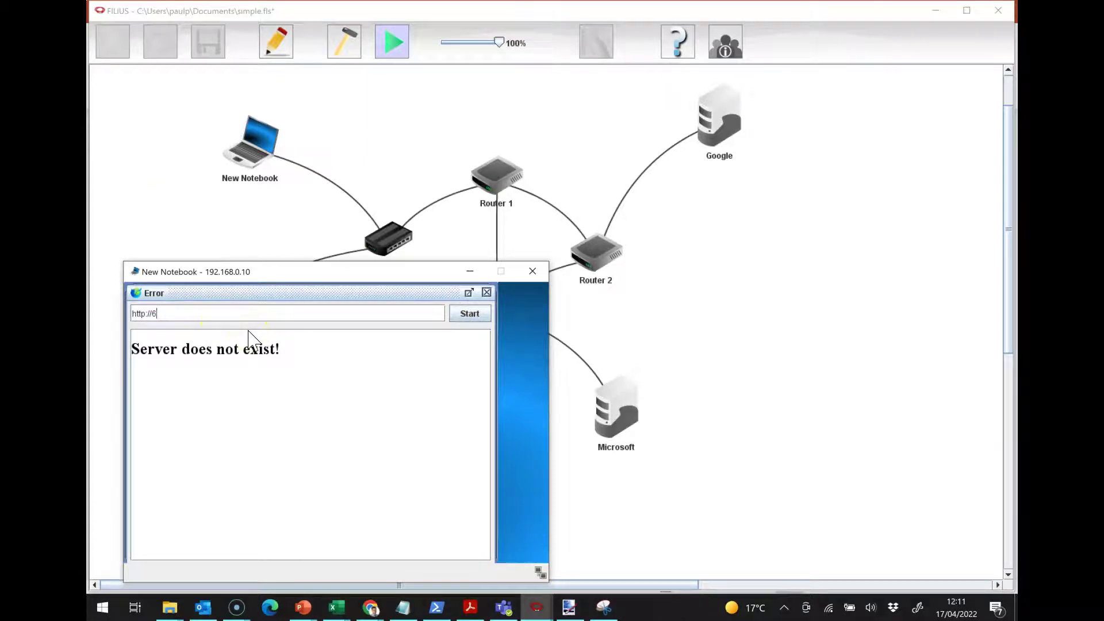
pyautogui.press('BackSpace')
pyautogui.write('8.8.8.8')
pyautogui.press('Return')
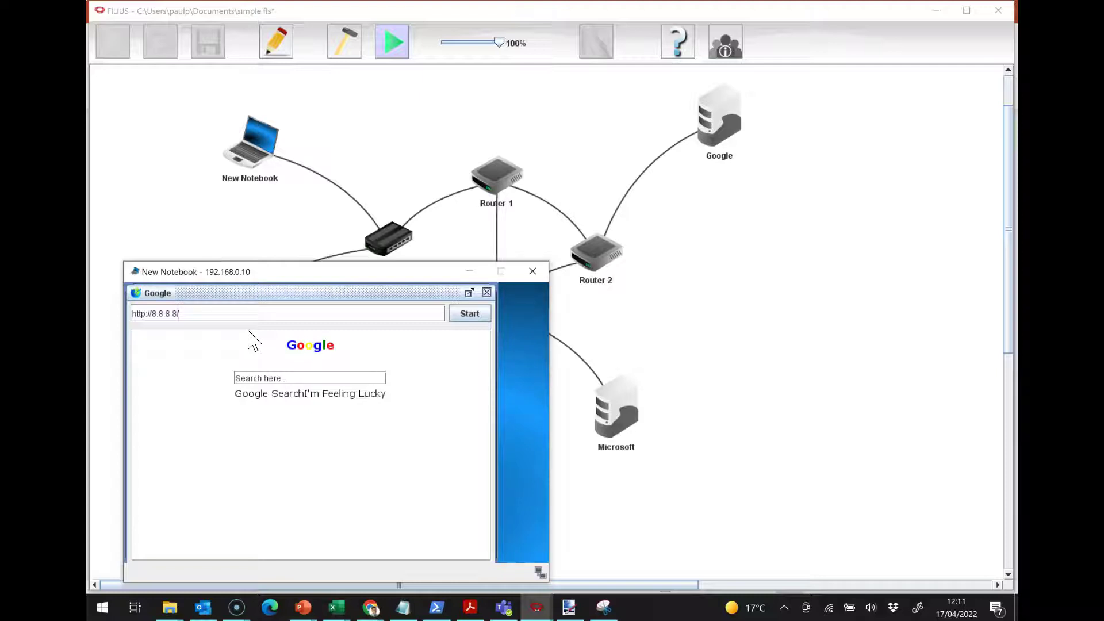
pyautogui.click(532, 271)
# In design mode, review rule 1 in Router 1's firewall rules list
pyautogui.click(362, 49)
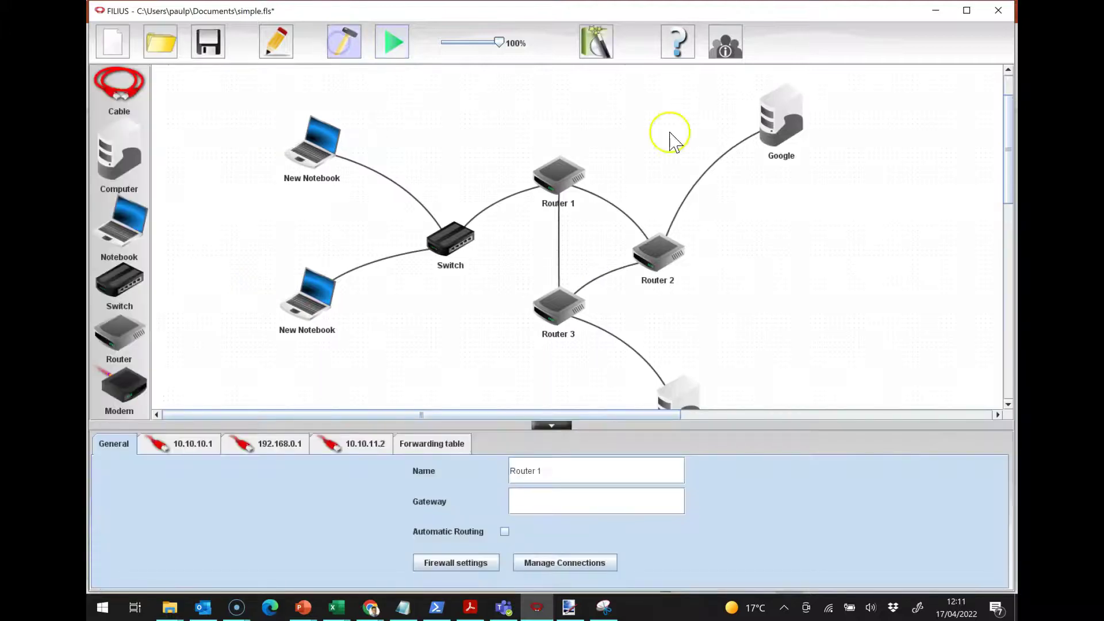
pyautogui.click(566, 176)
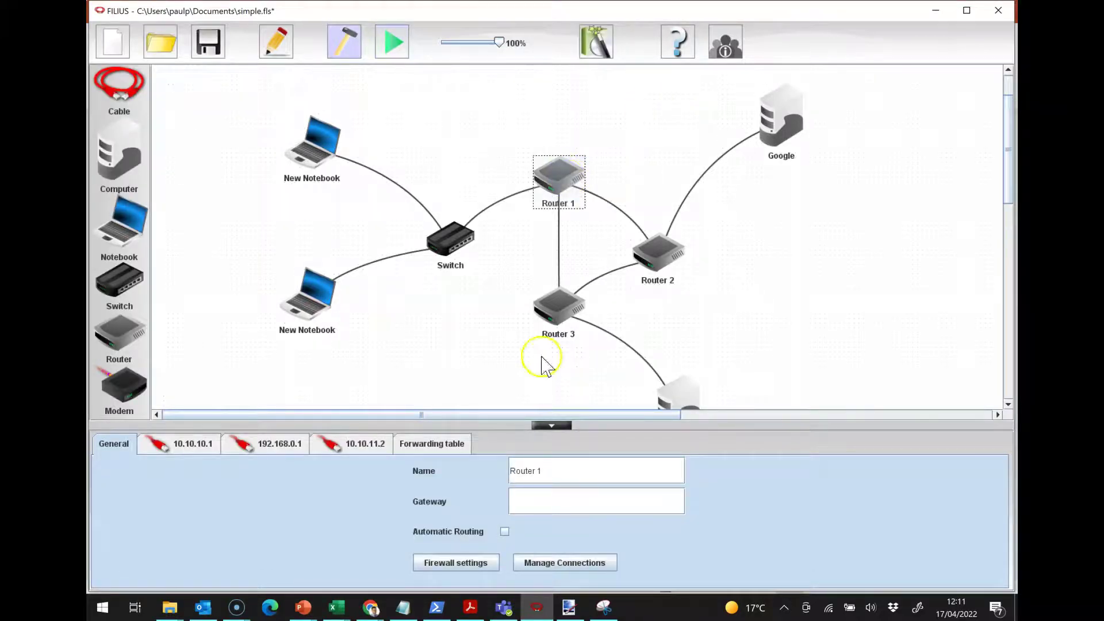
pyautogui.click(451, 562)
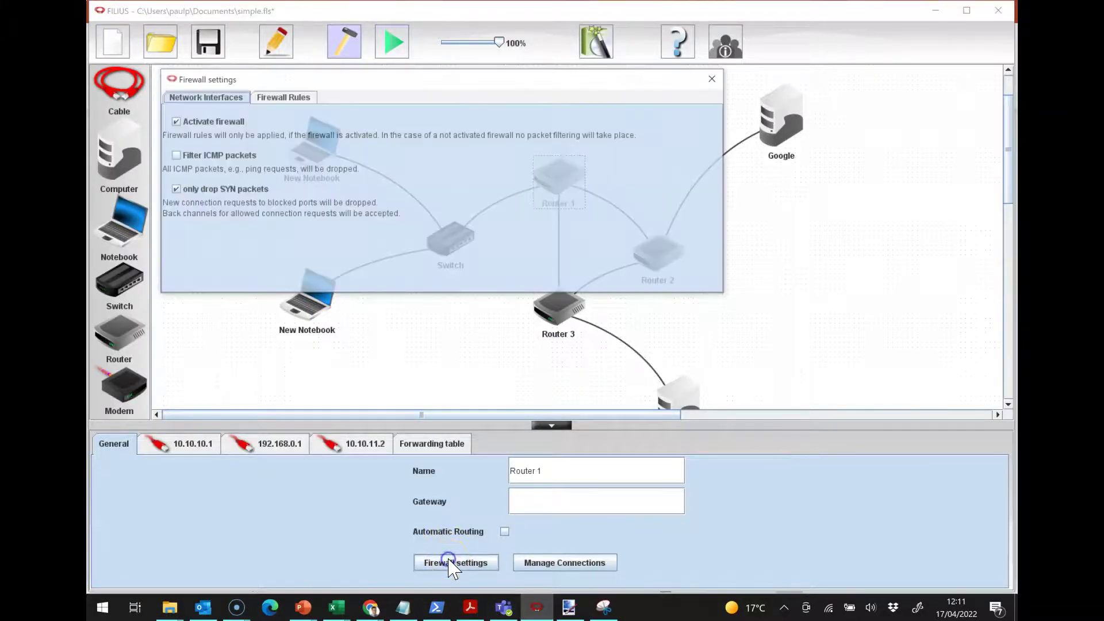
pyautogui.click(284, 97)
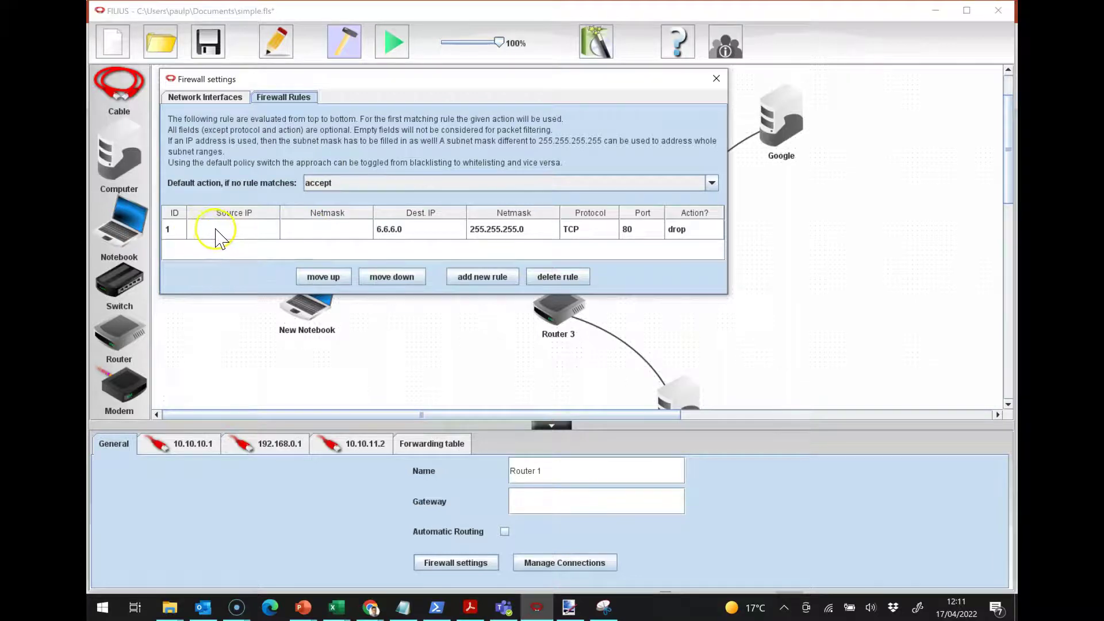
pyautogui.click(716, 79)
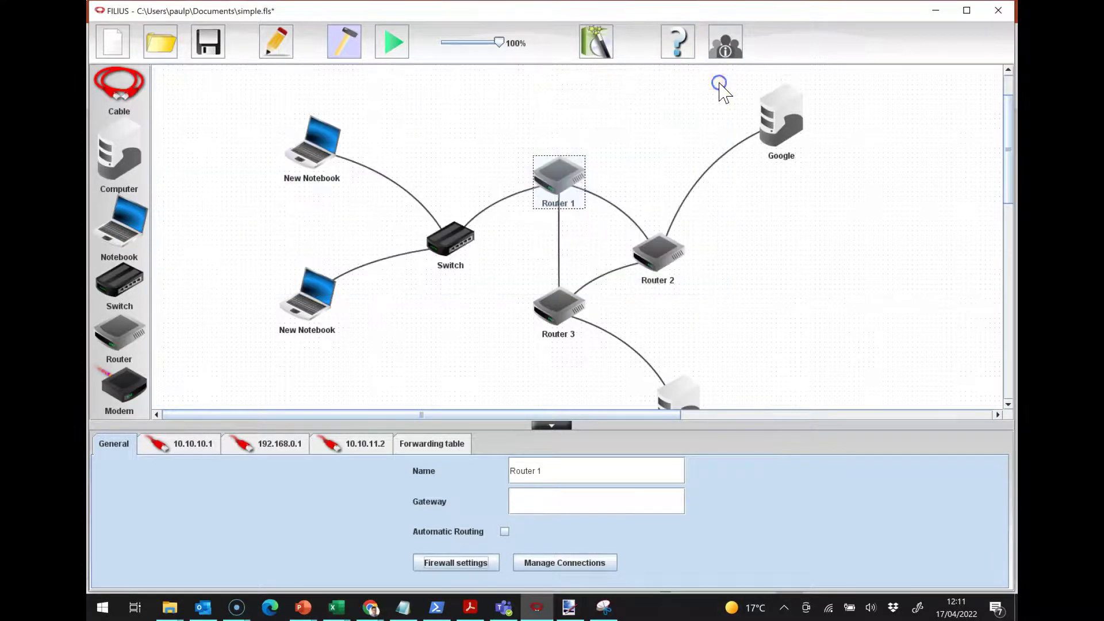
# Check both notebooks' IP addresses, then reselect Router 1
pyautogui.click(314, 302)
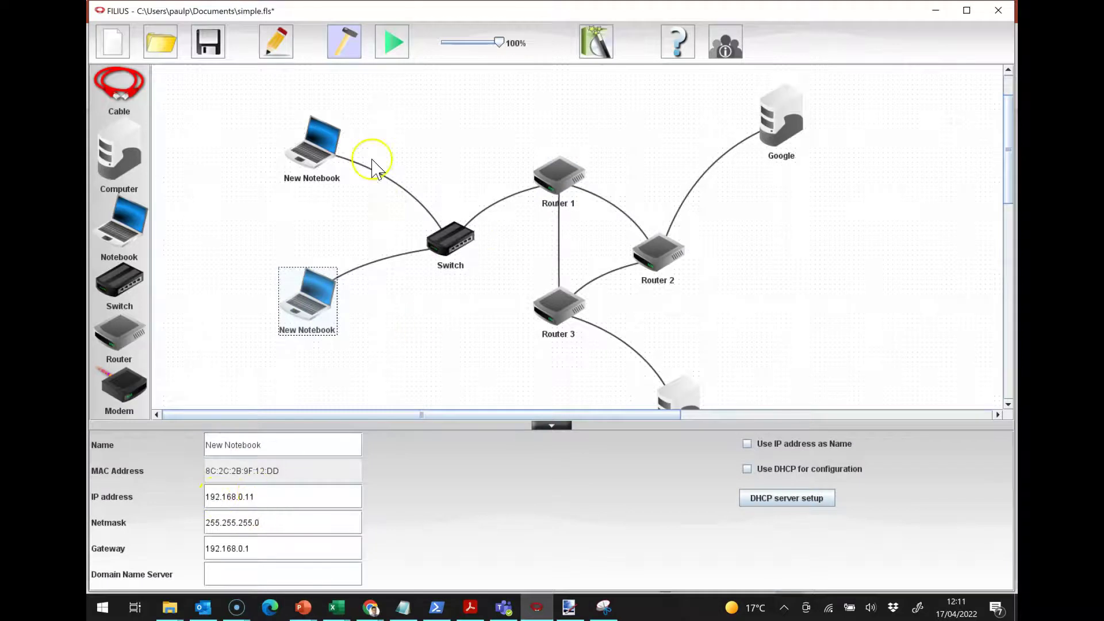
pyautogui.click(318, 141)
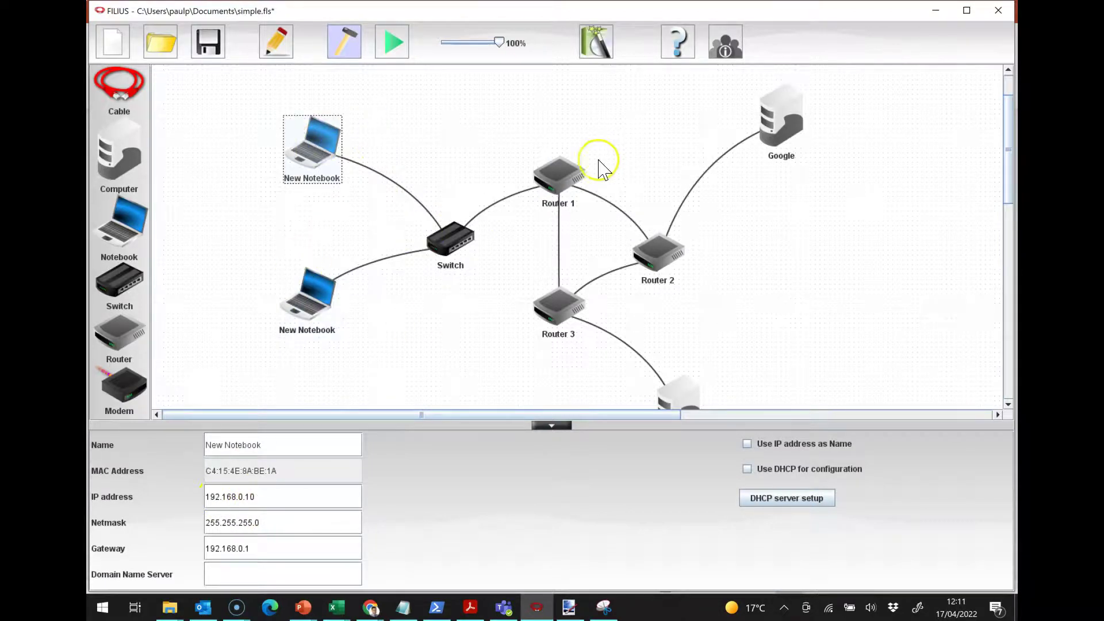
pyautogui.click(568, 180)
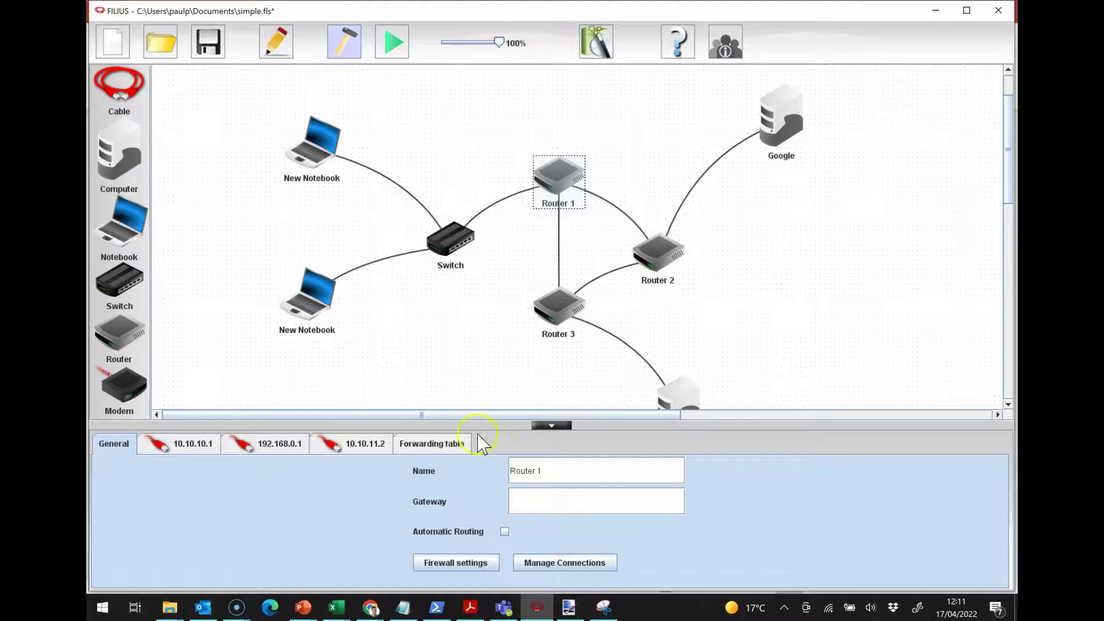
# Add Router 1 firewall rule 2 with source IP 192.168.0.11, then close the firewall settings
pyautogui.click(460, 562)
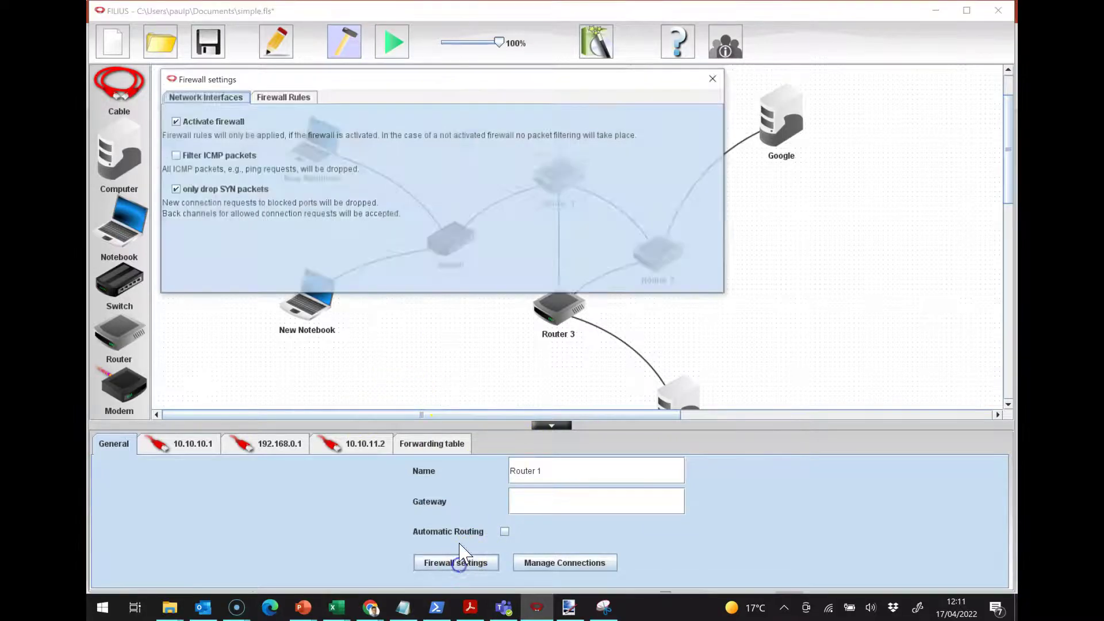
pyautogui.click(281, 97)
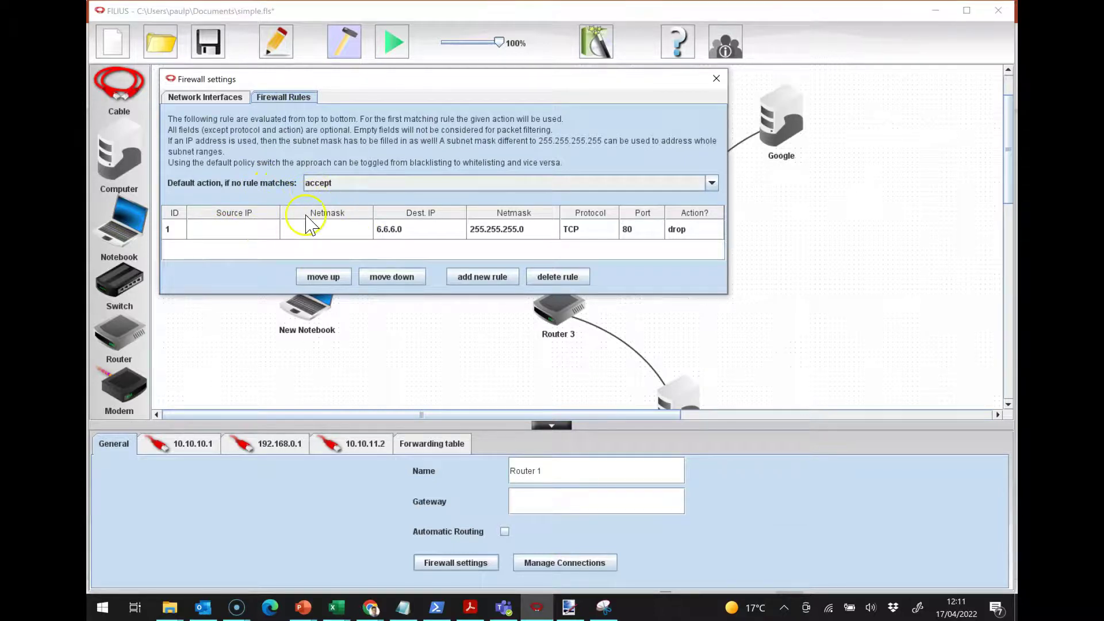
pyautogui.click(216, 228)
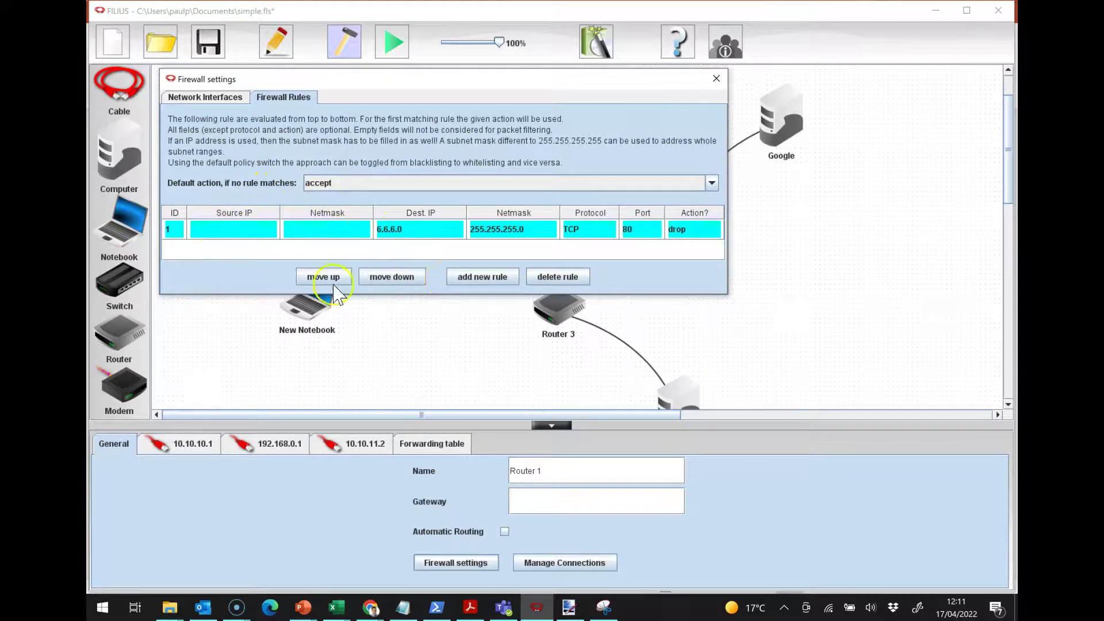
pyautogui.click(508, 280)
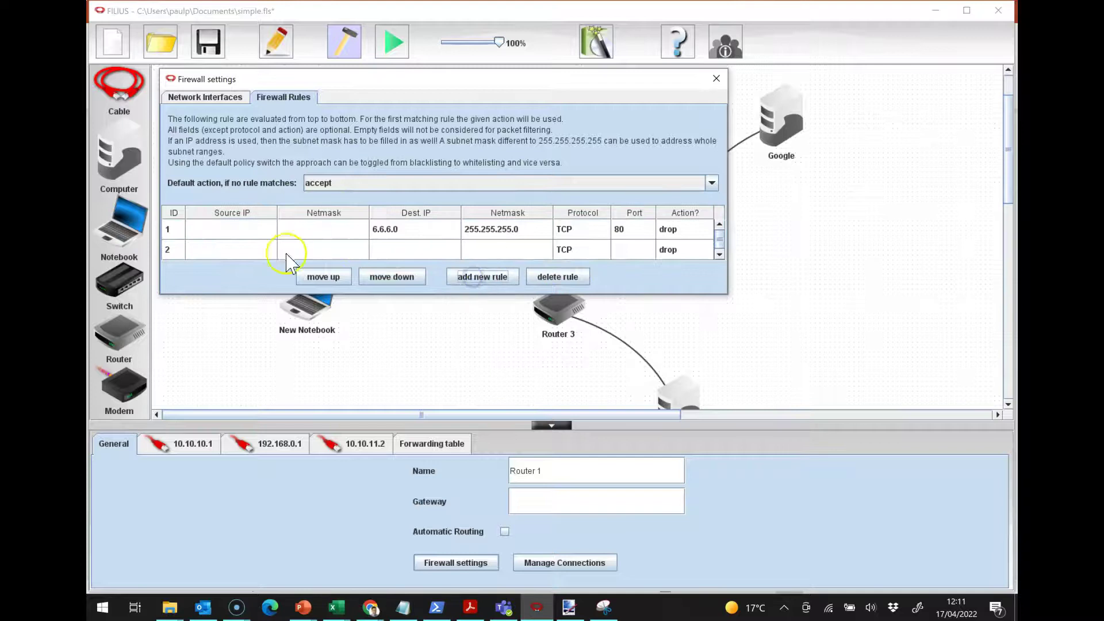
pyautogui.click(229, 247)
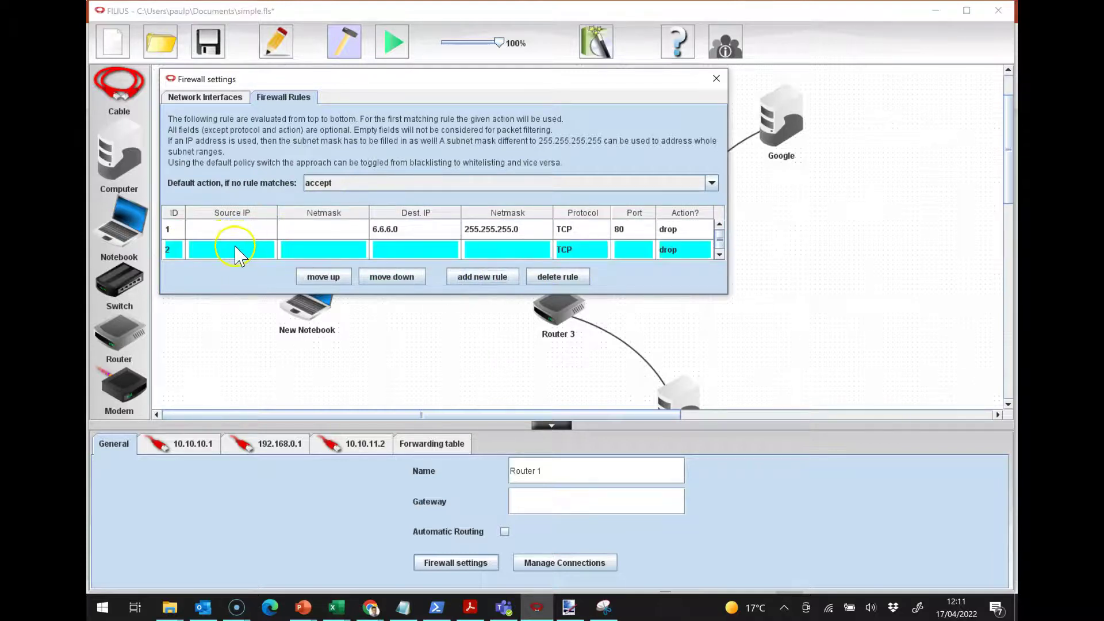
pyautogui.doubleClick(236, 250)
pyautogui.write('192.168')
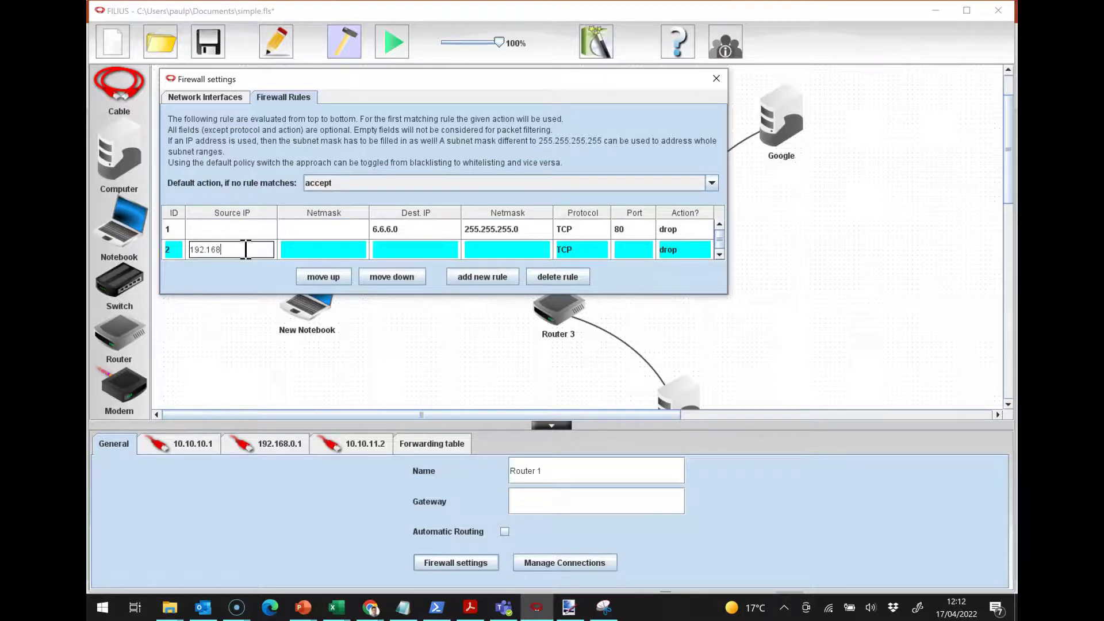
pyautogui.write('.0.11')
pyautogui.click(310, 248)
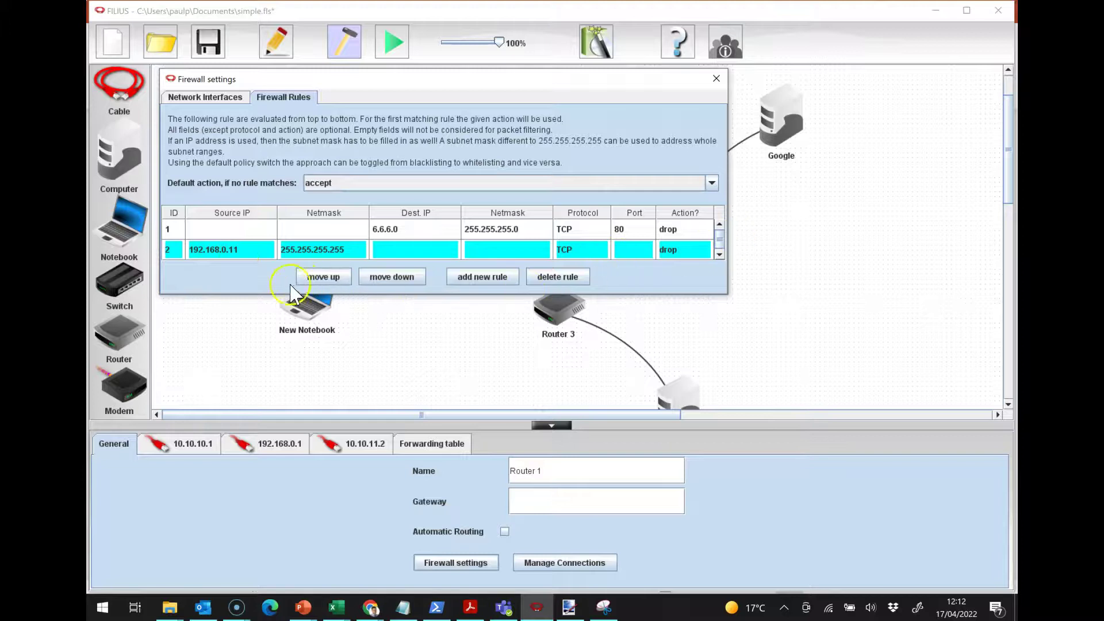
pyautogui.click(717, 79)
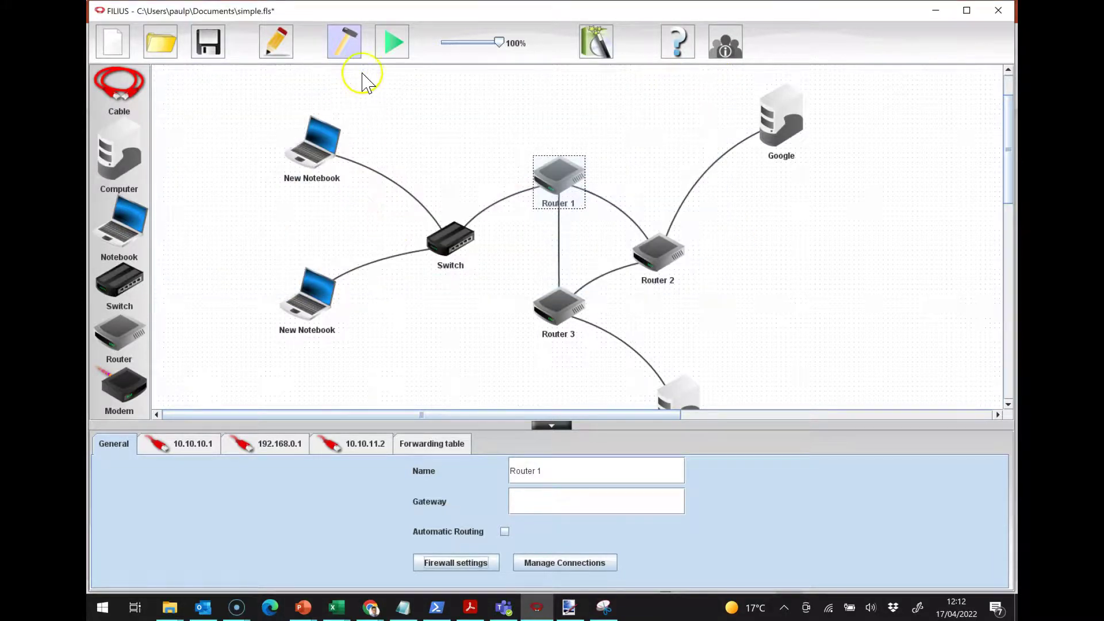
pyautogui.click(392, 42)
pyautogui.click(217, 167)
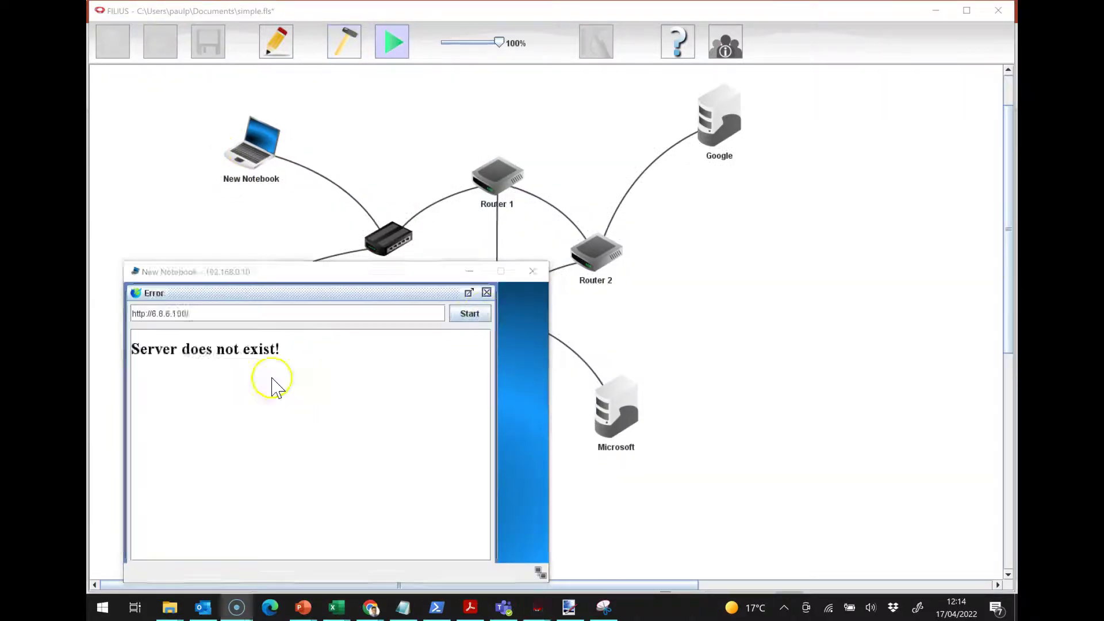
pyautogui.click(177, 307)
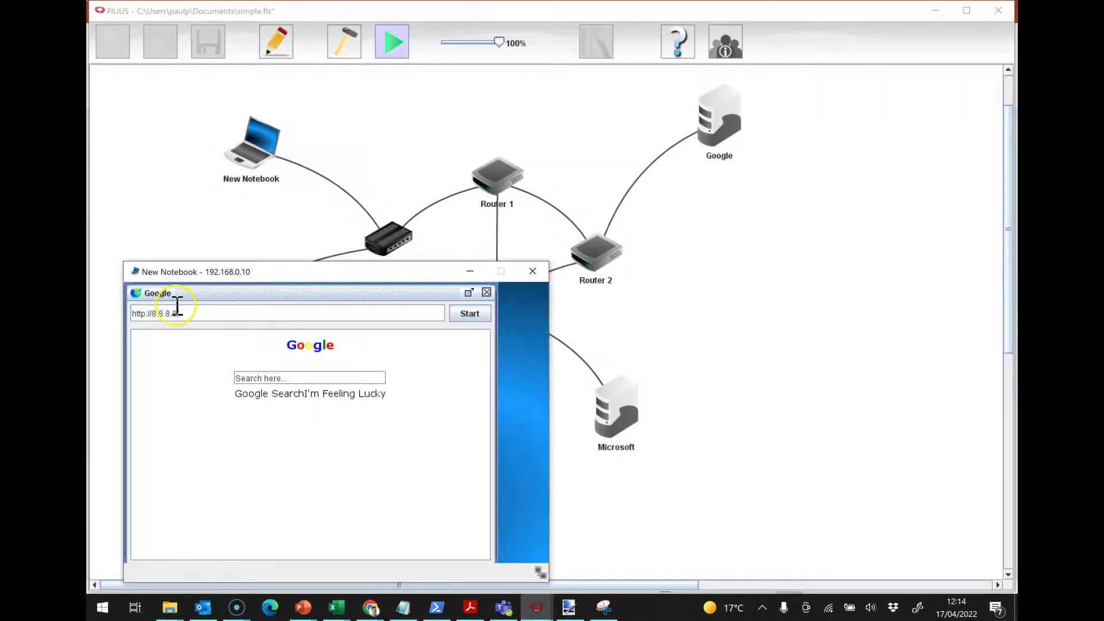
pyautogui.moveTo(152, 314); pyautogui.dragTo(264, 308)
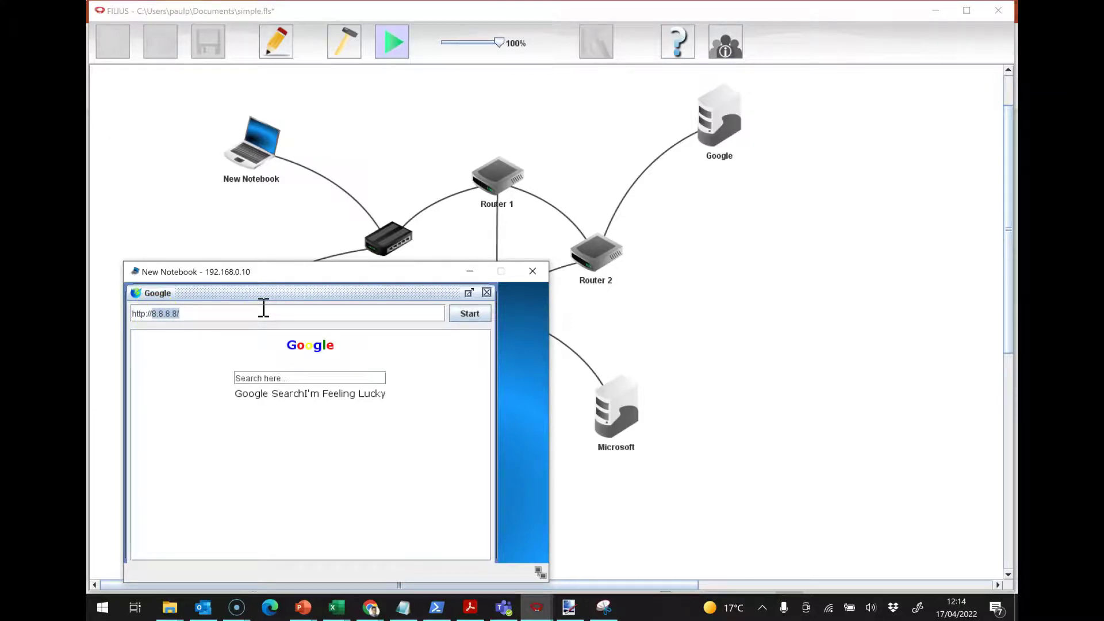
pyautogui.write('6.6.6.100')
pyautogui.press('Return')
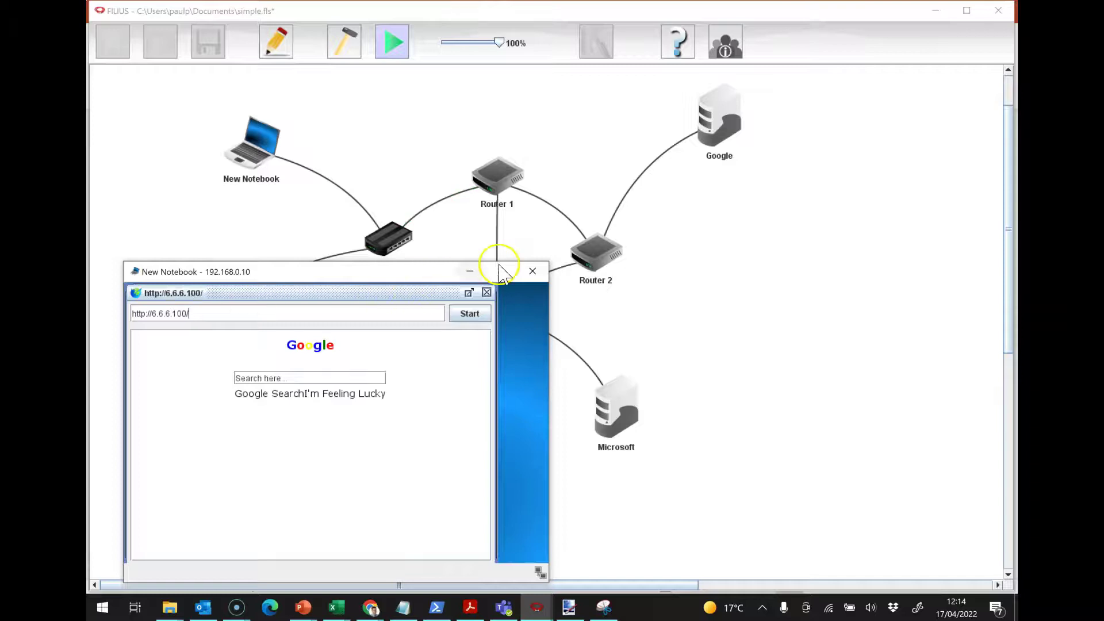
pyautogui.click(533, 271)
pyautogui.click(259, 304)
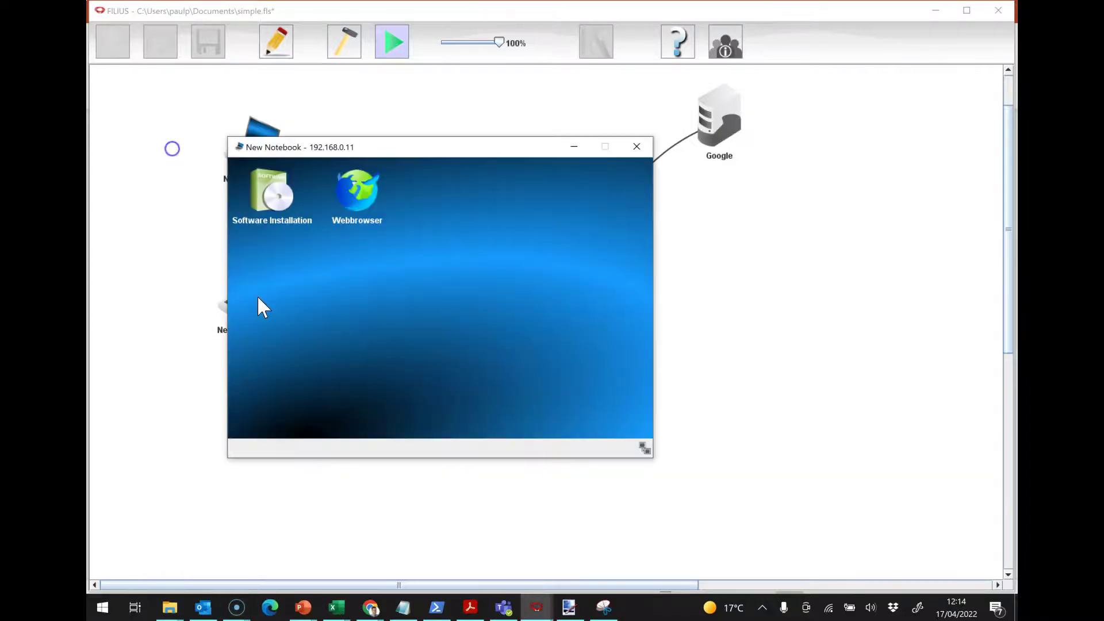
pyautogui.click(359, 197)
pyautogui.click(310, 223)
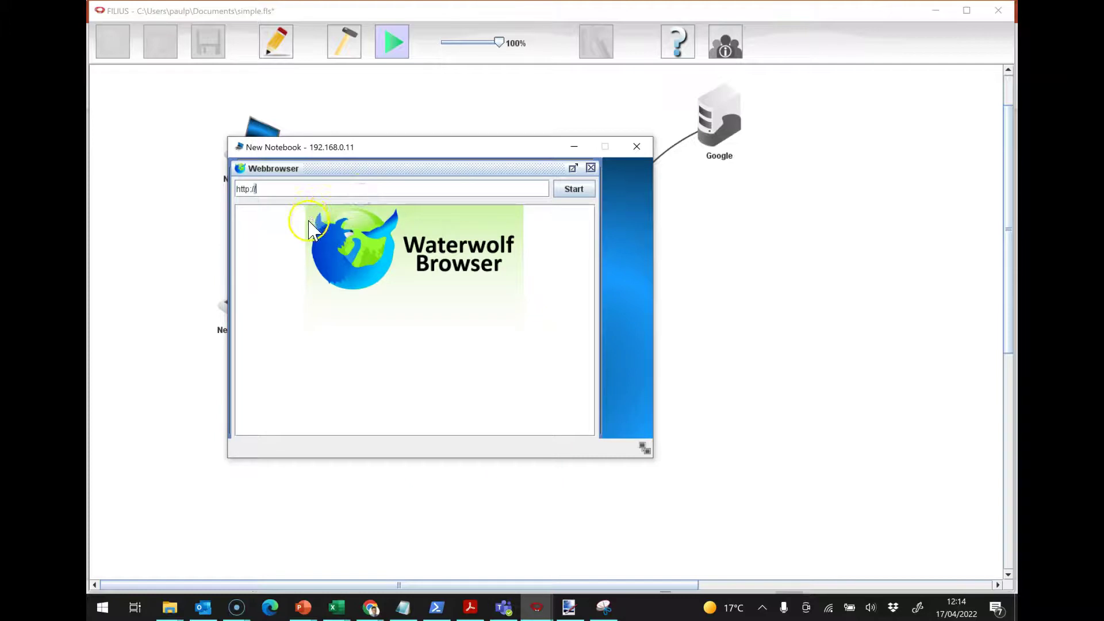
pyautogui.click(366, 189)
pyautogui.write('8.8.8.8/')
pyautogui.press('Return')
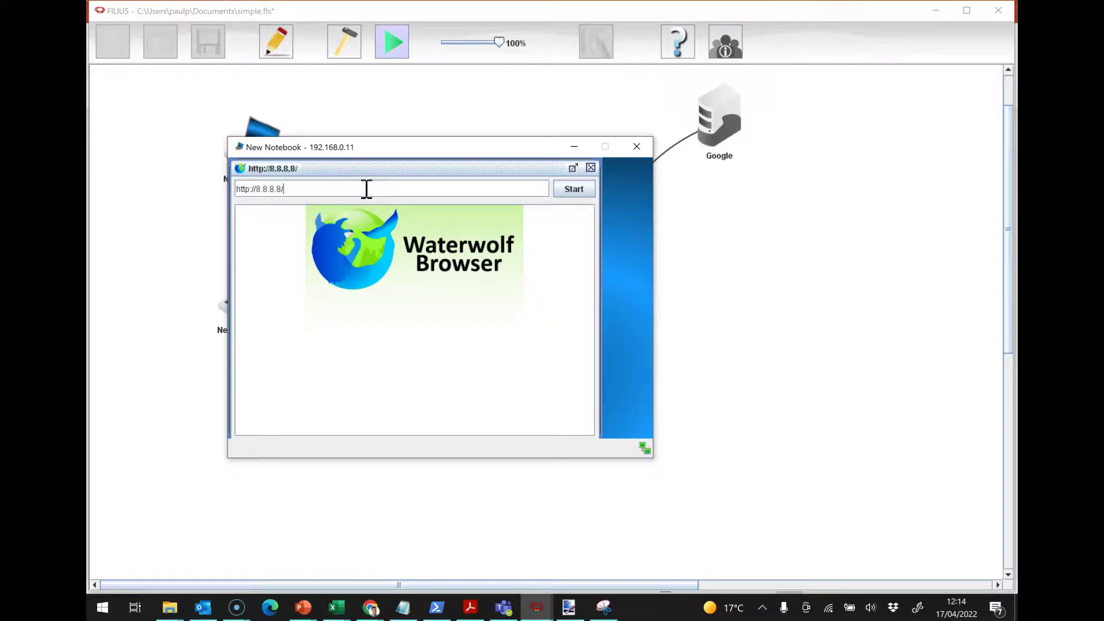
pyautogui.moveTo(468, 153); pyautogui.dragTo(328, 315)
pyautogui.click(259, 181)
pyautogui.click(435, 357)
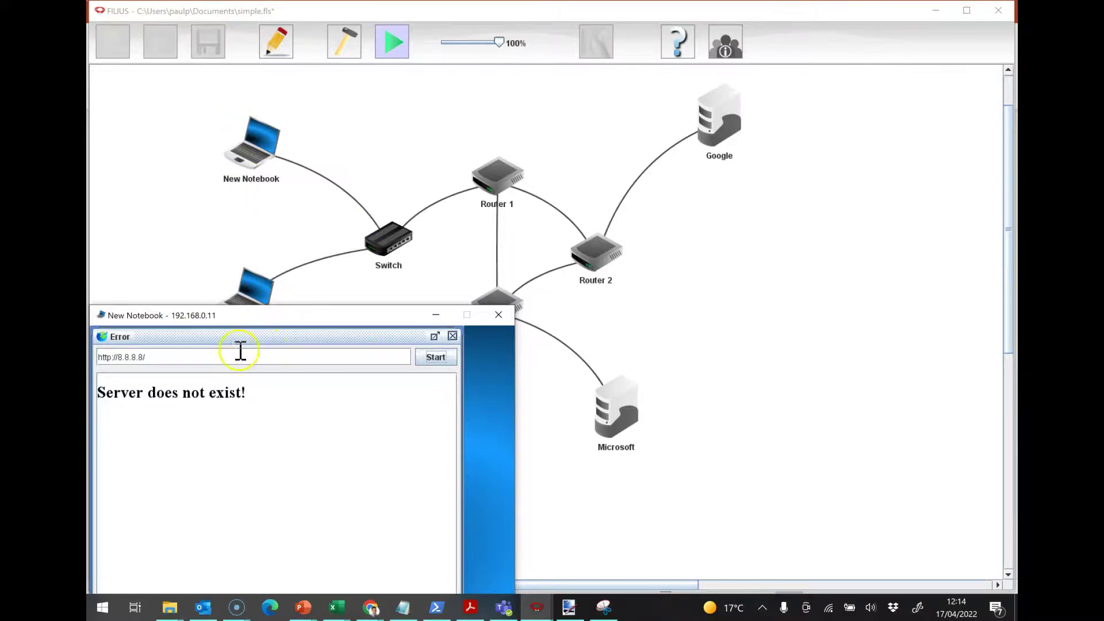
# Close the notebook, switch back to design mode and reopen Router 1's Firewall Rules tab
pyautogui.click(499, 314)
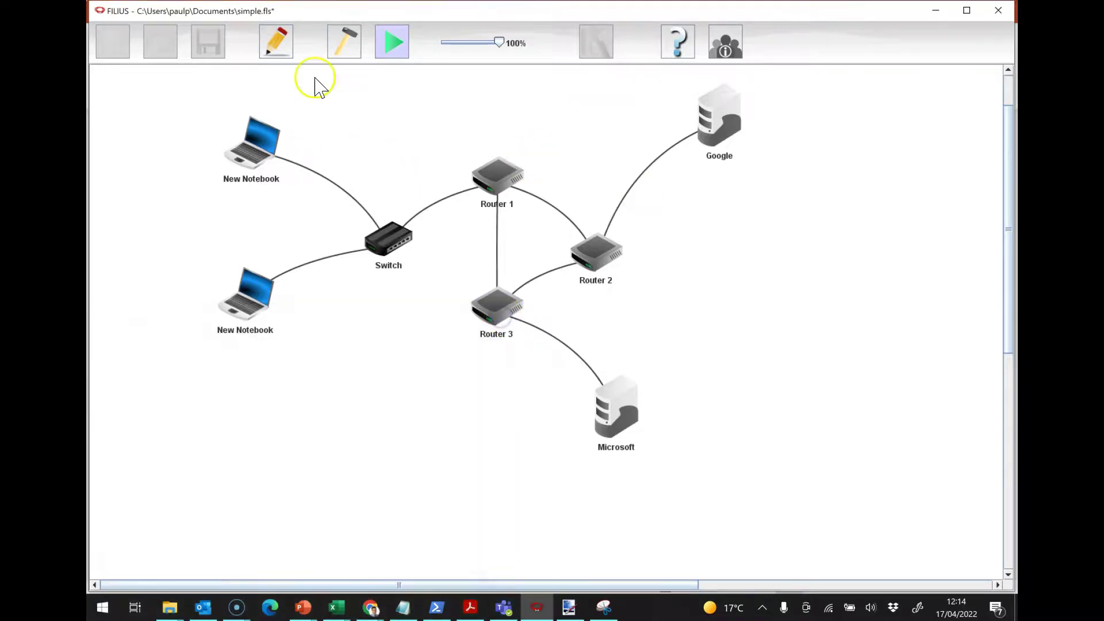
pyautogui.click(354, 50)
pyautogui.click(561, 176)
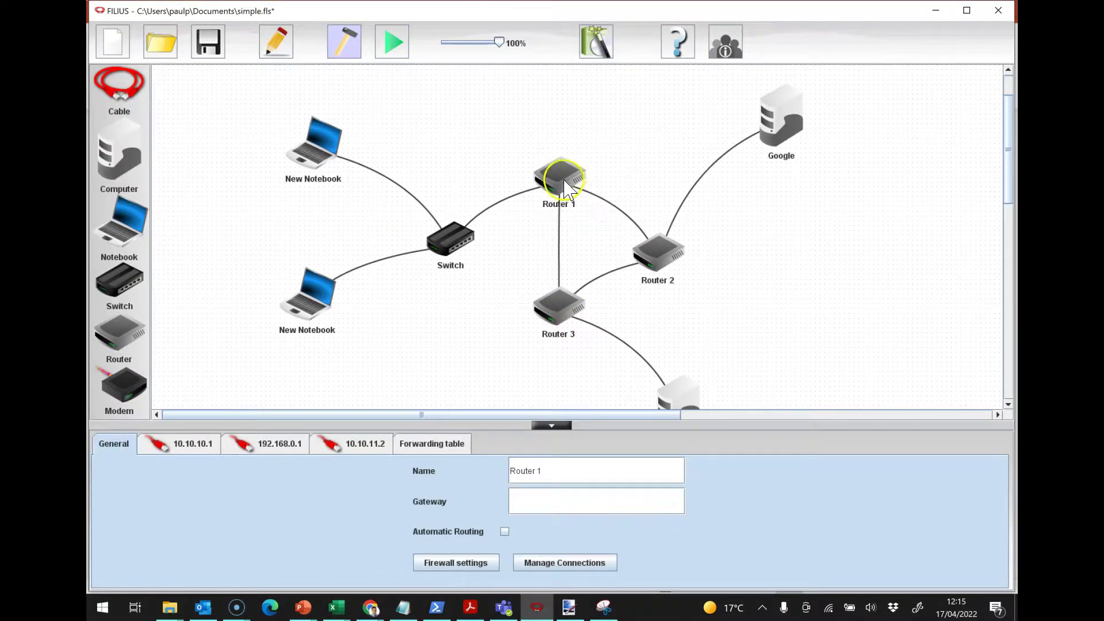
pyautogui.click(456, 563)
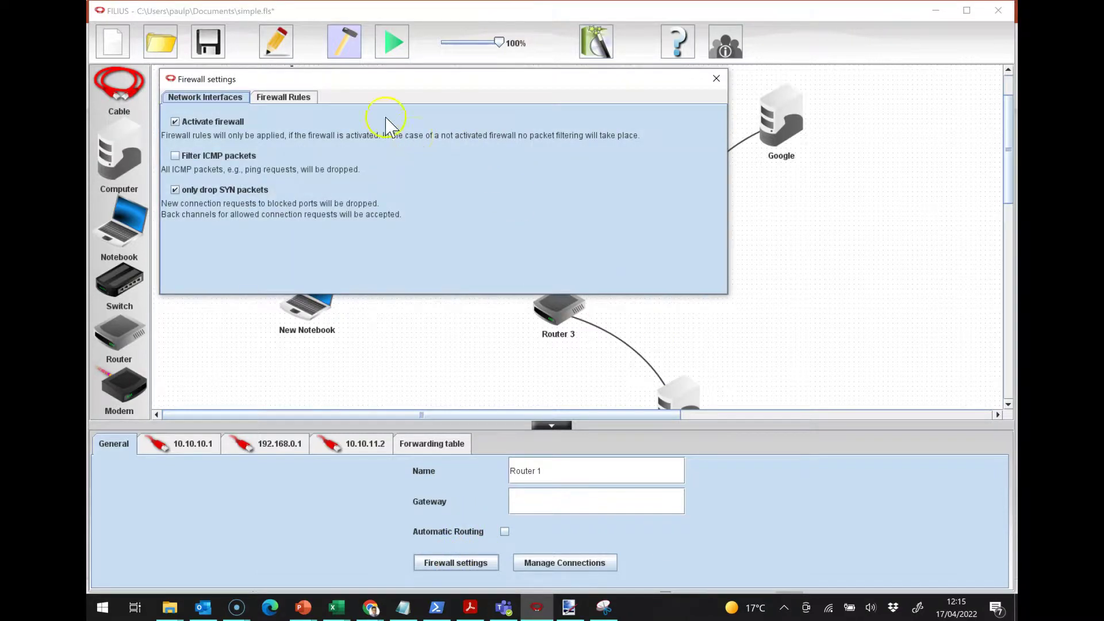
pyautogui.click(284, 97)
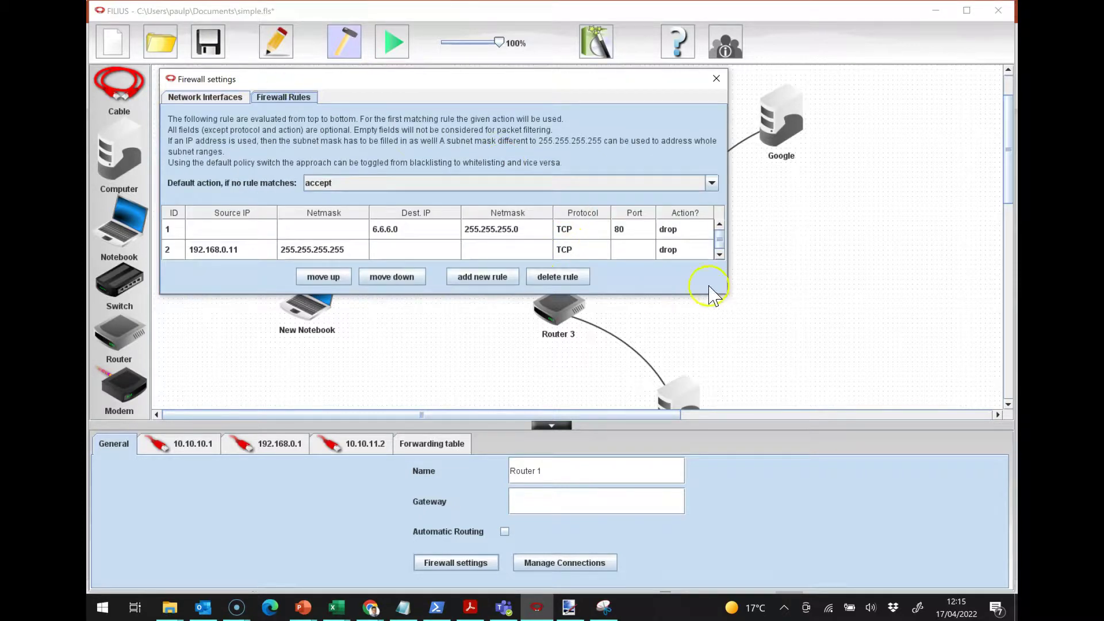